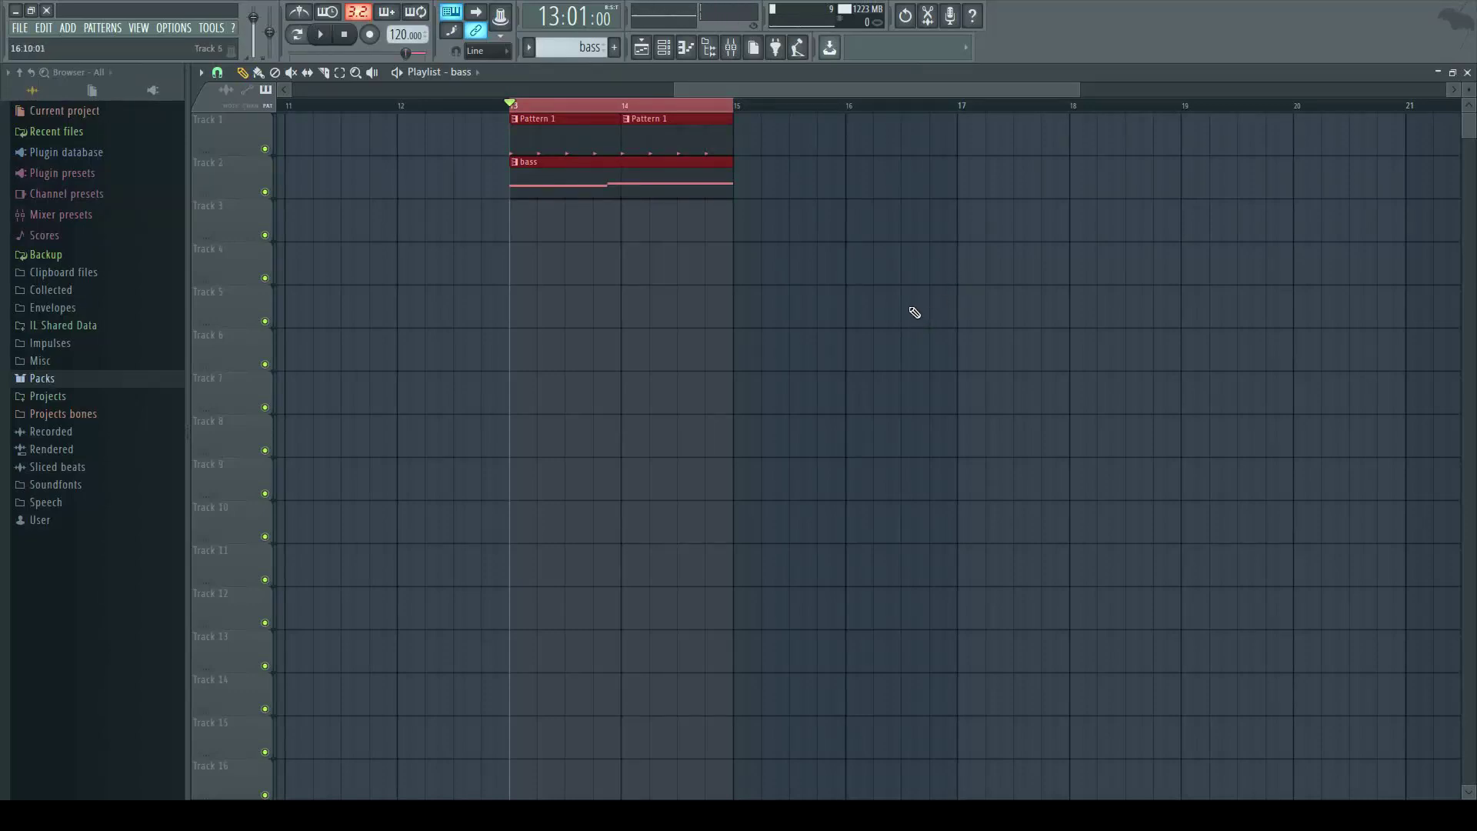
- In the mixer, confirm the kick and bass inserts both route to the bus insert
left_click(731, 48)
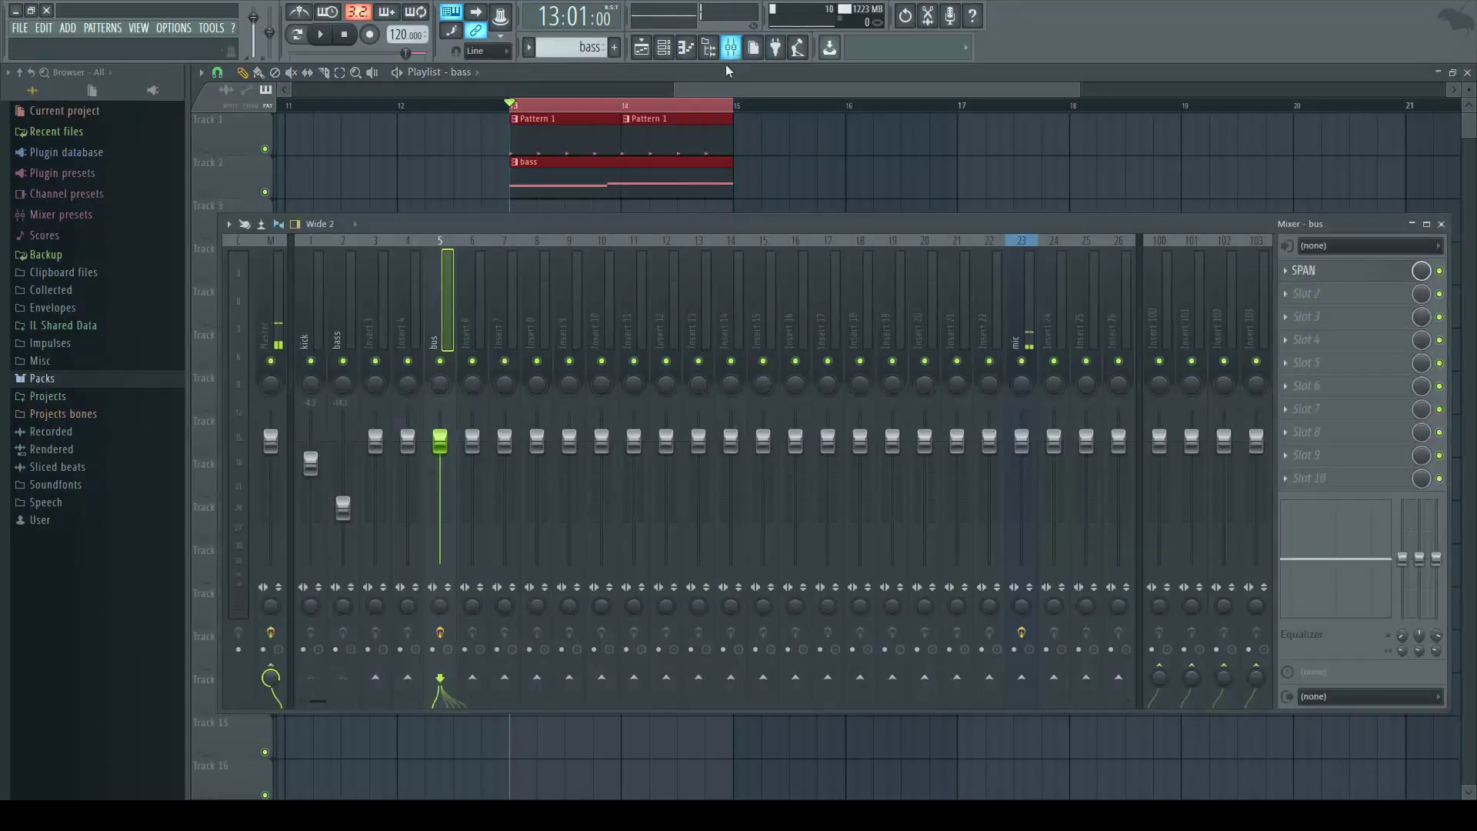
left_click(306, 322)
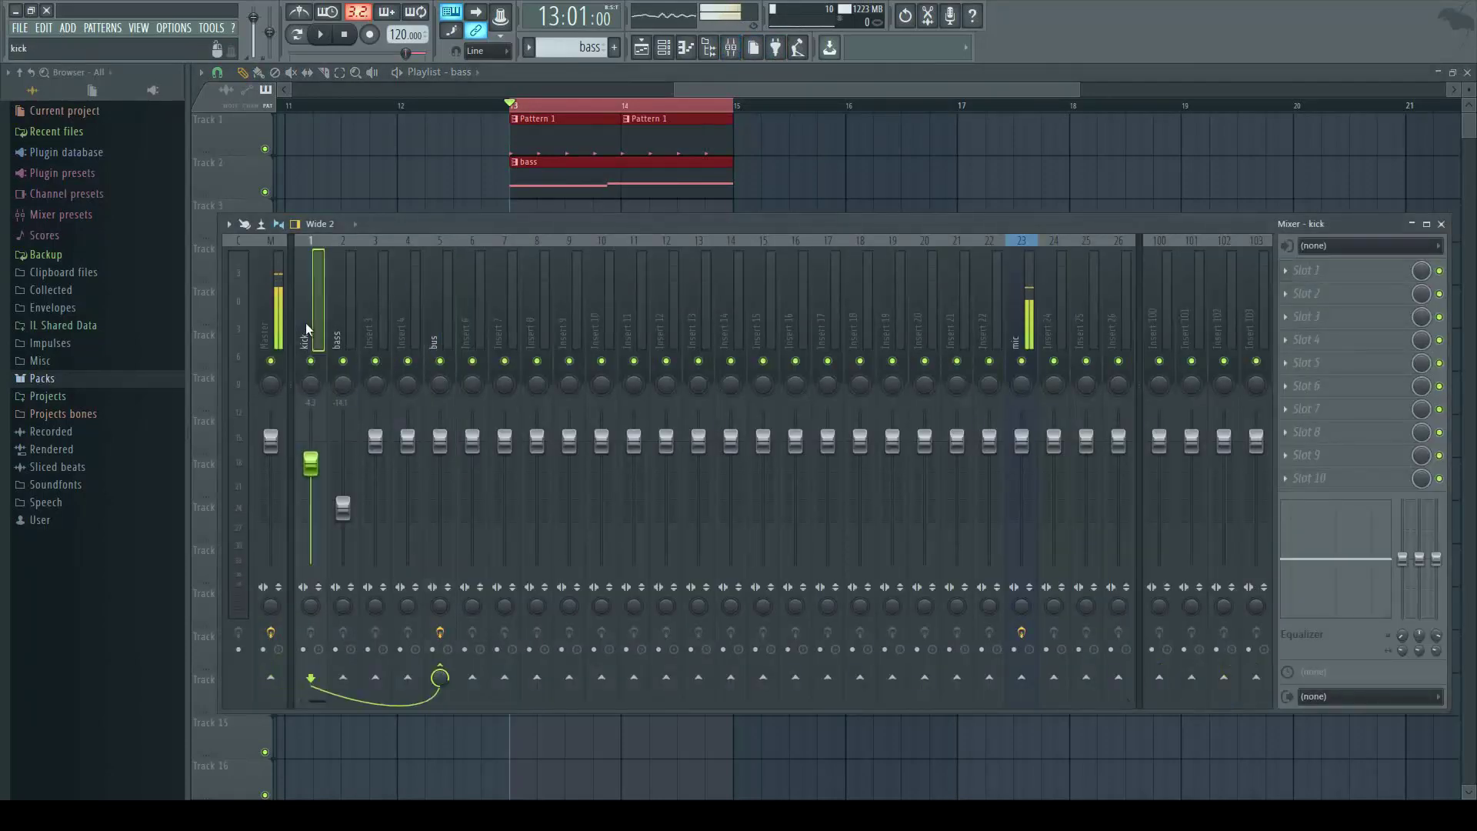
left_click(337, 336)
left_click(306, 322)
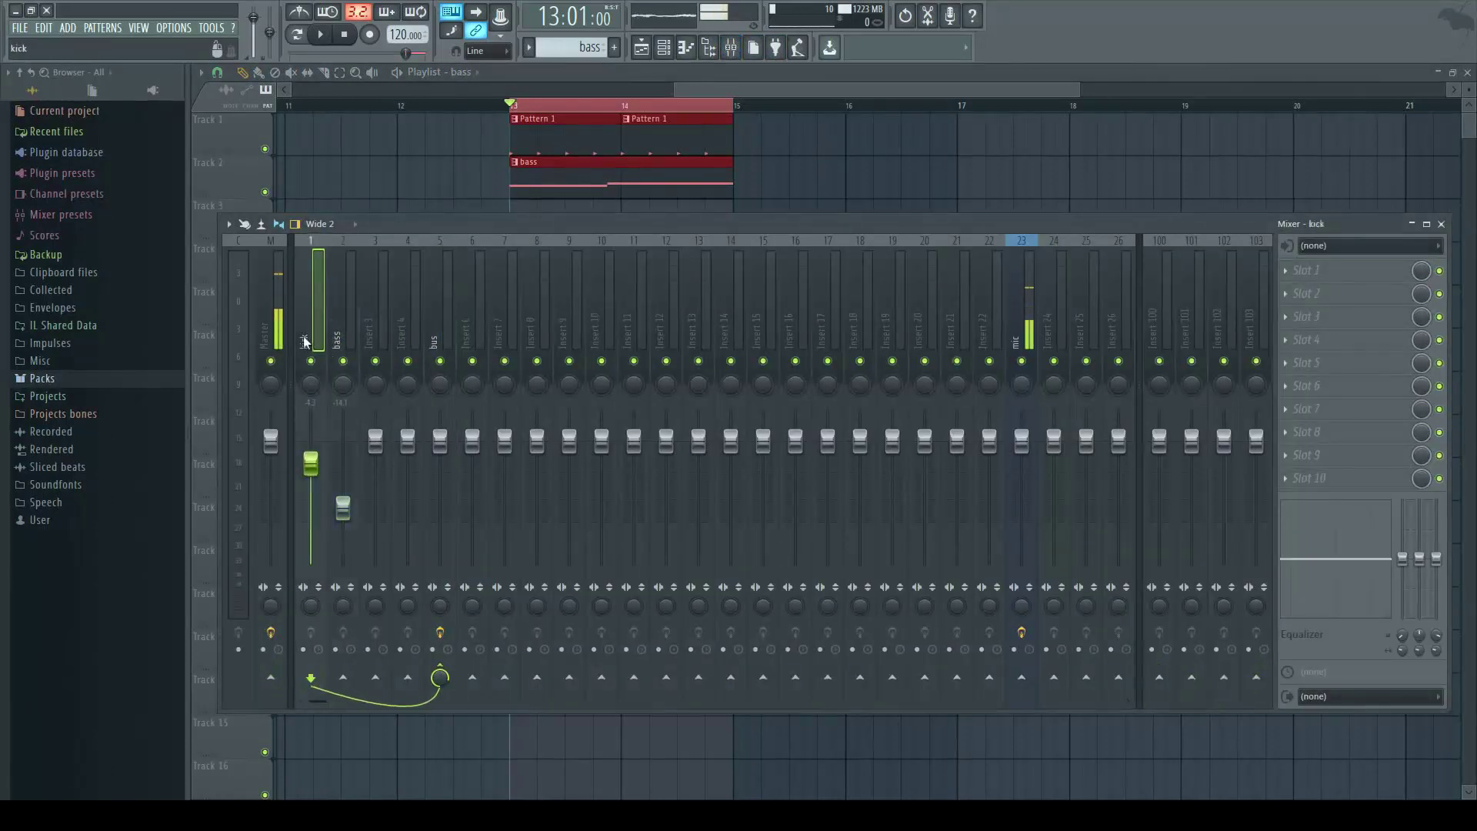
left_click(338, 335)
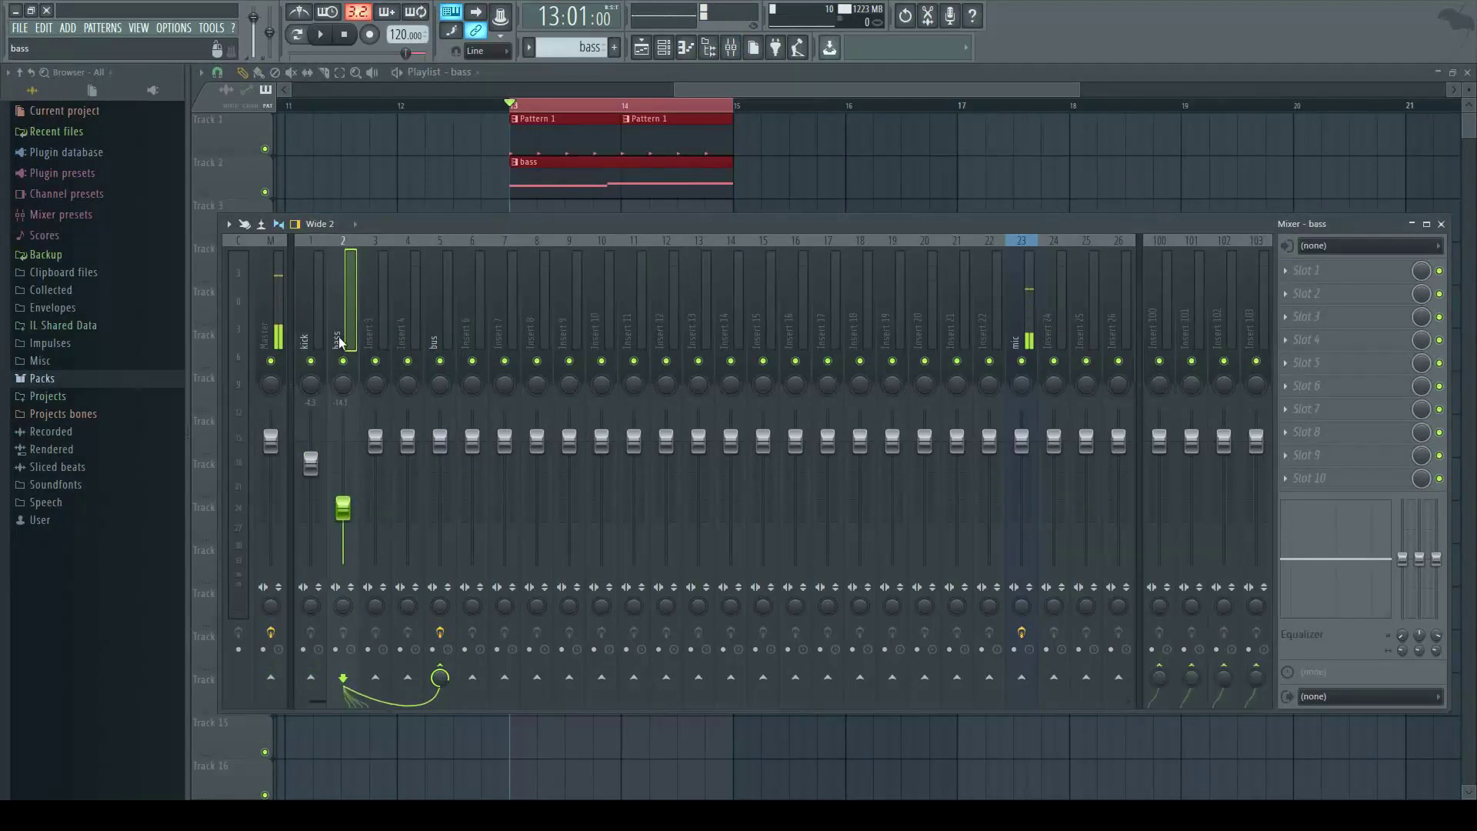
left_click(438, 326)
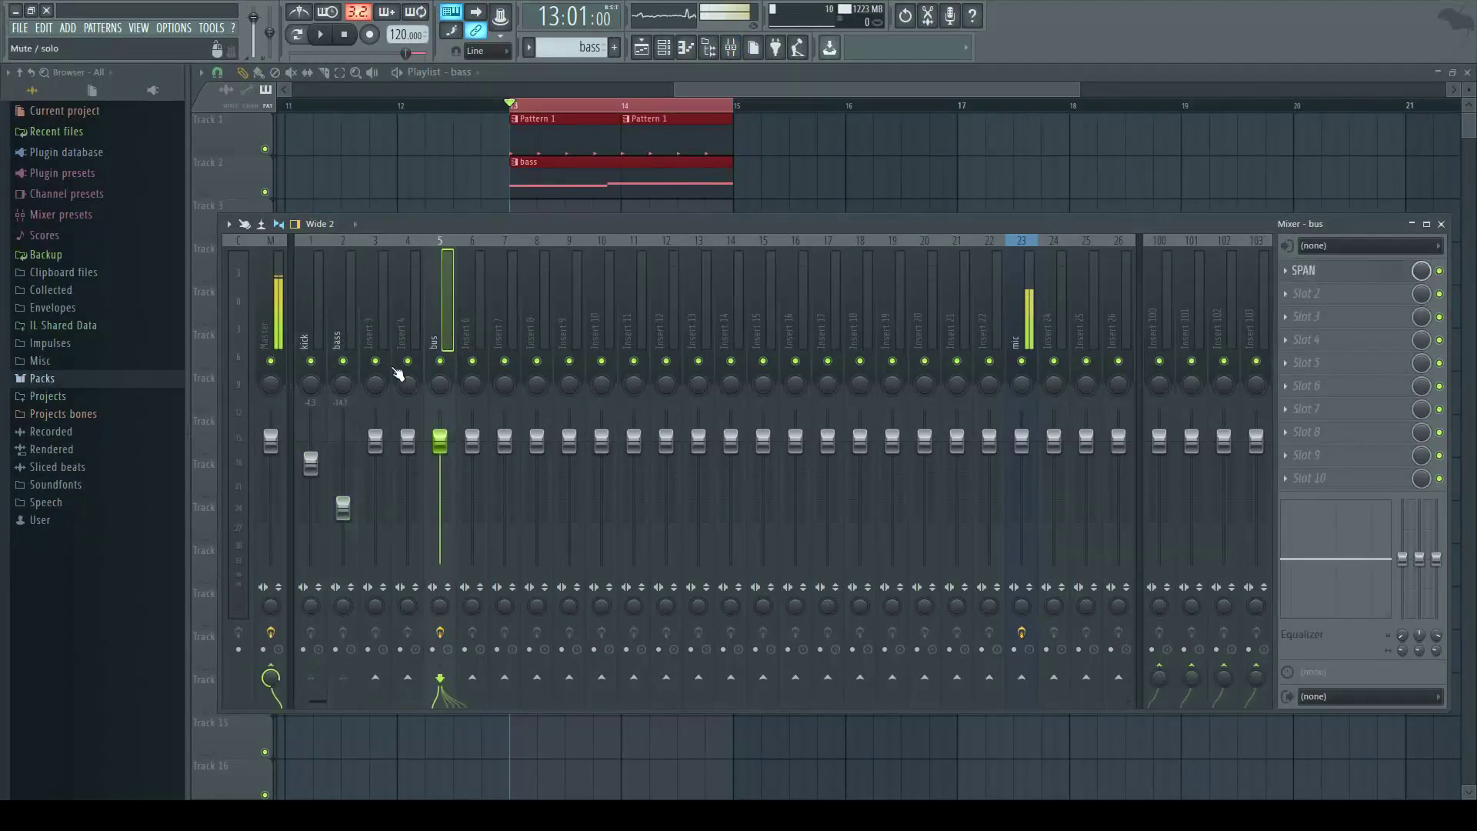
left_click(333, 323)
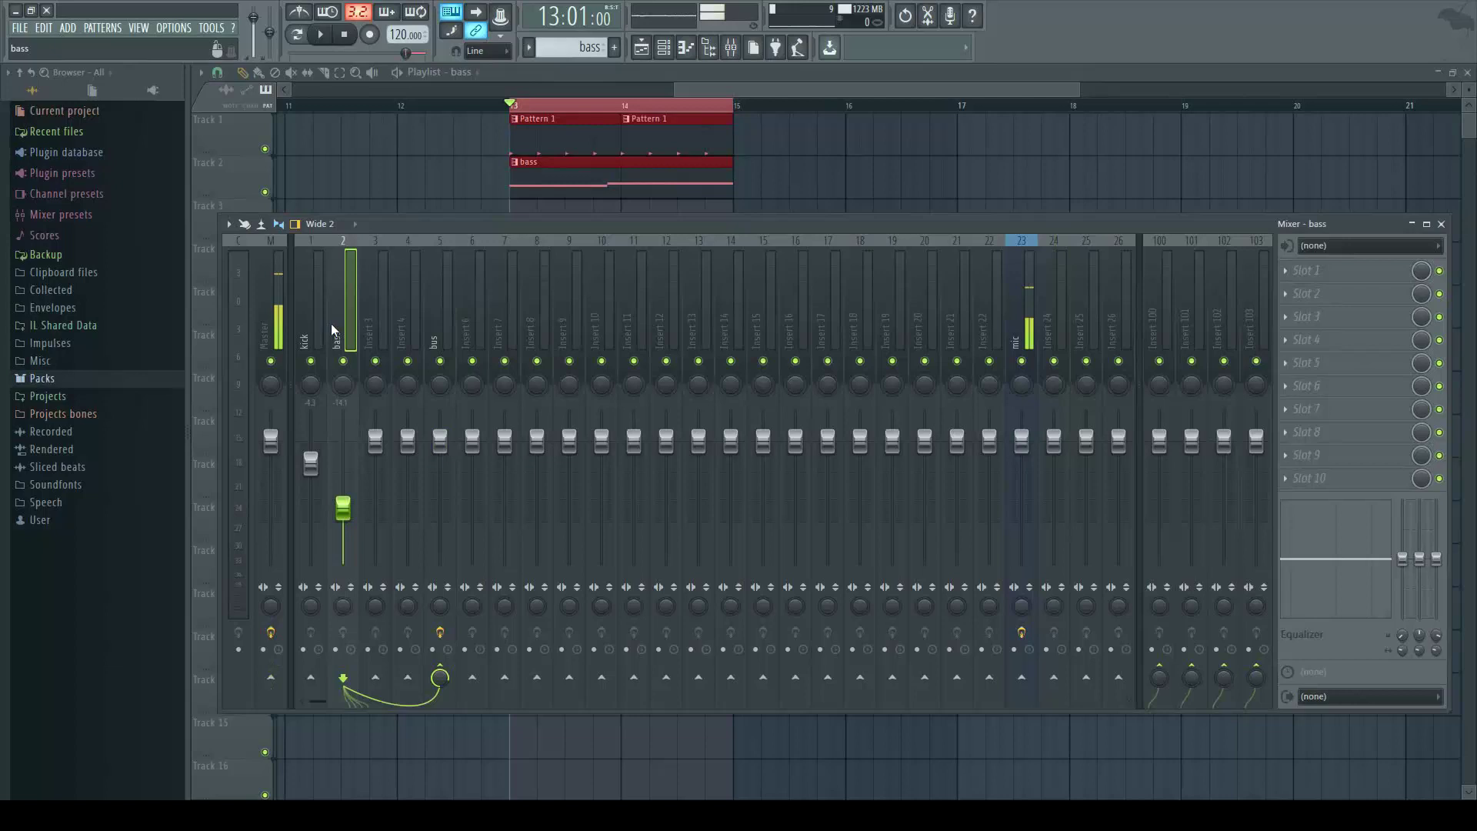
left_click(319, 323)
left_click(434, 328)
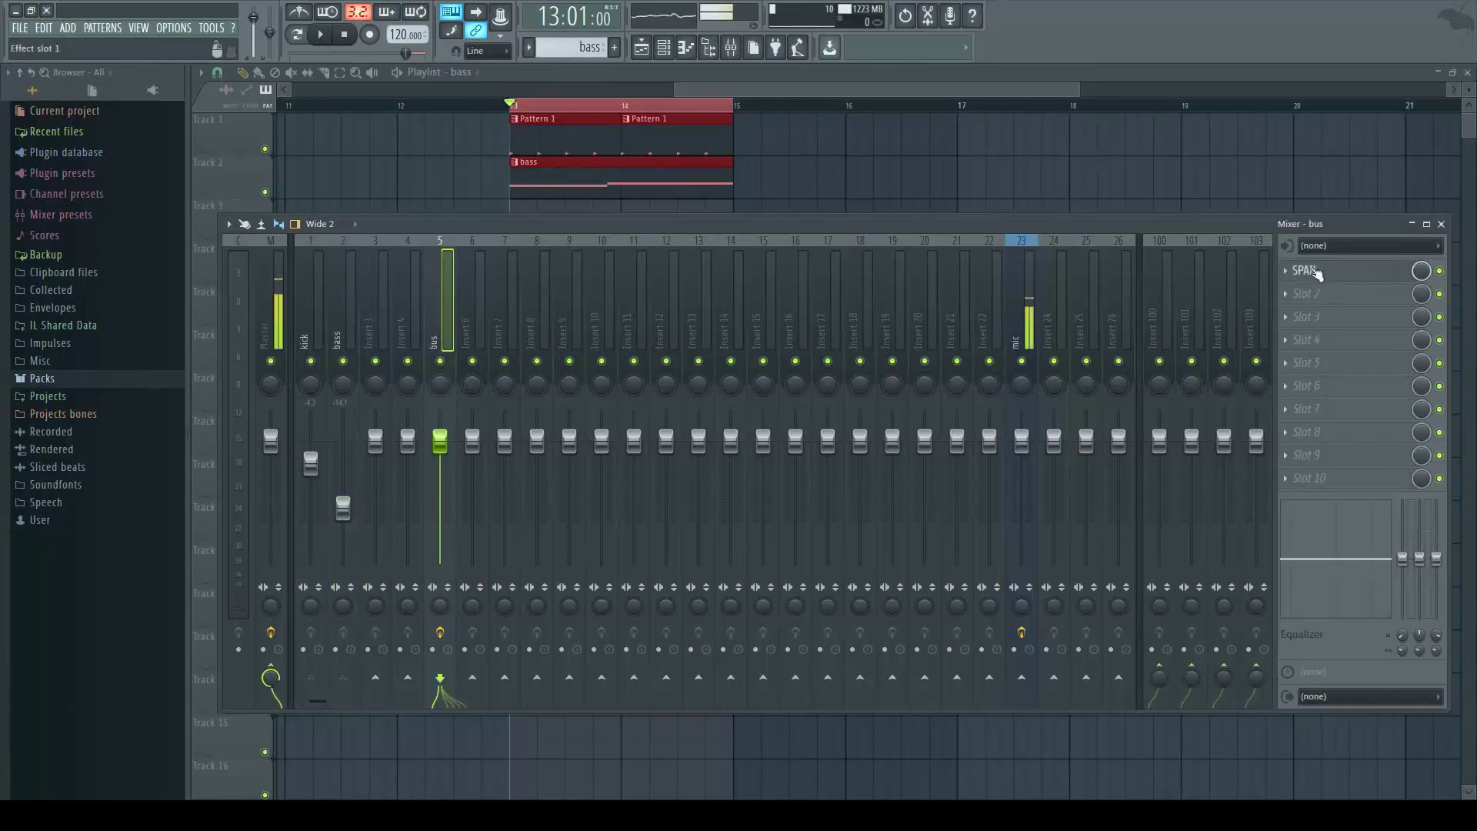
- Open Voxengo SPAN from the bus insert's Slot 1 and position its window beside the mixer
left_click(1307, 270)
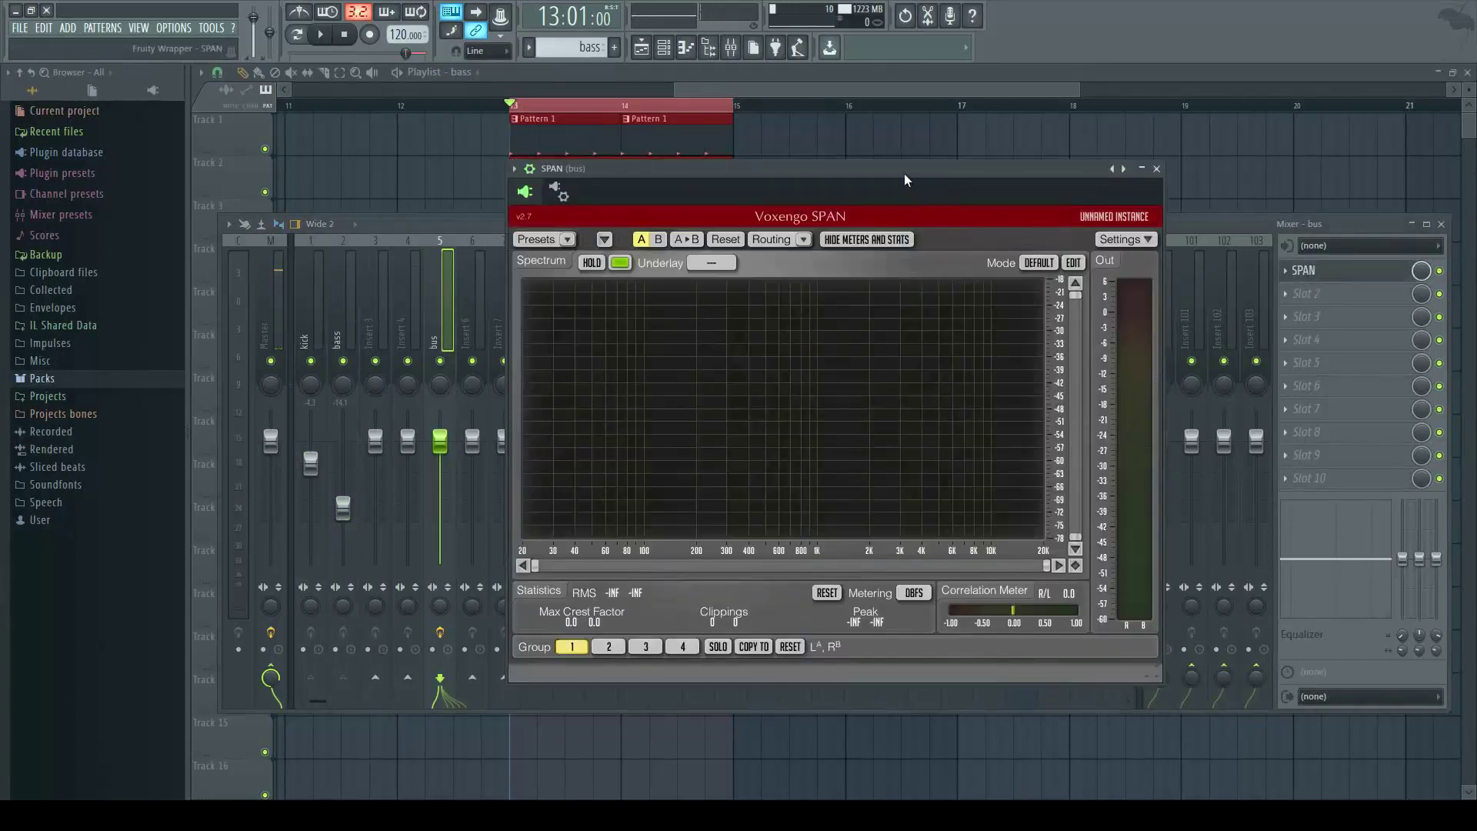
left_click_drag(812, 170, 770, 166)
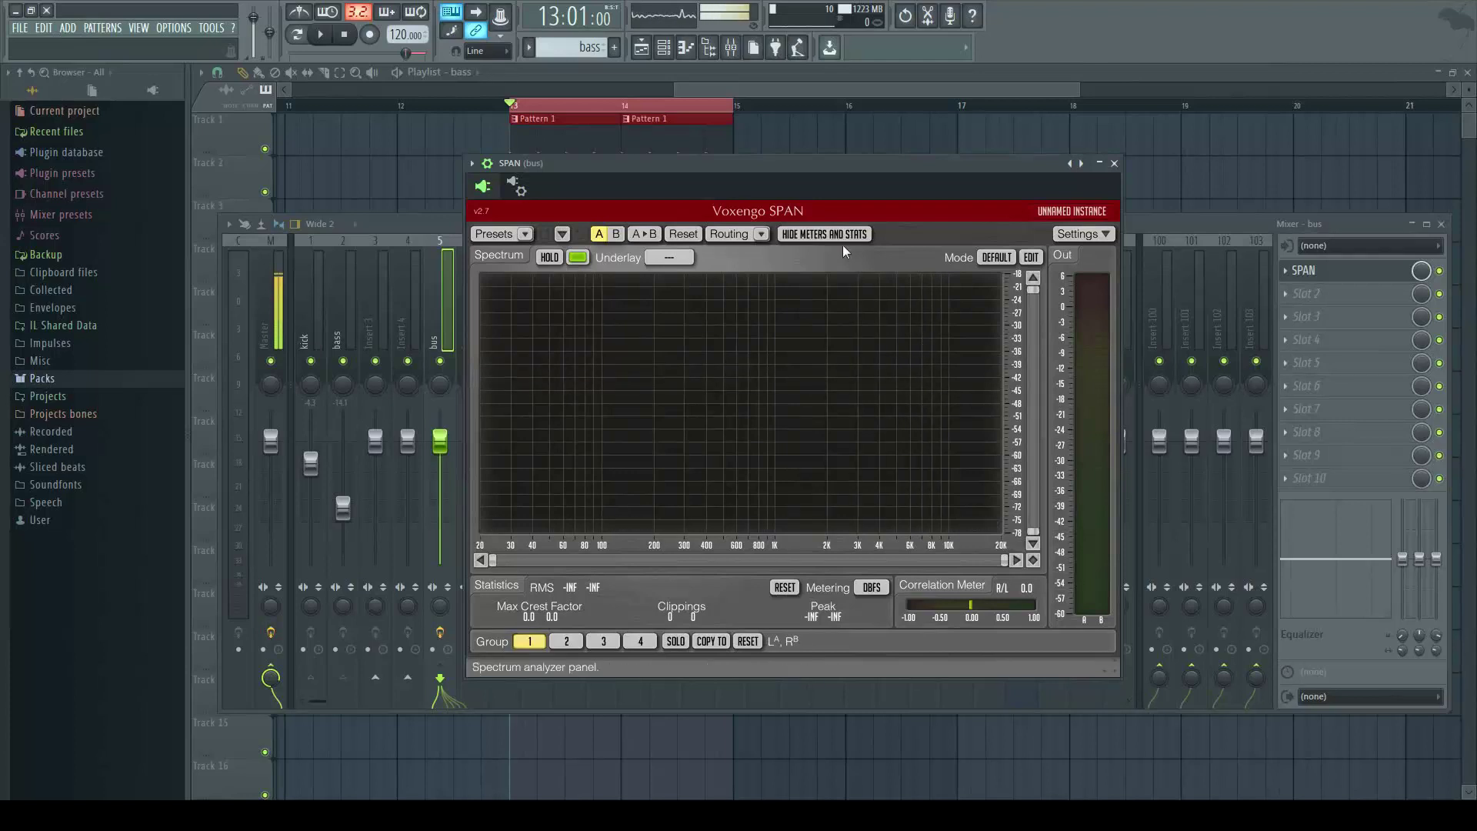
left_click_drag(770, 178, 786, 184)
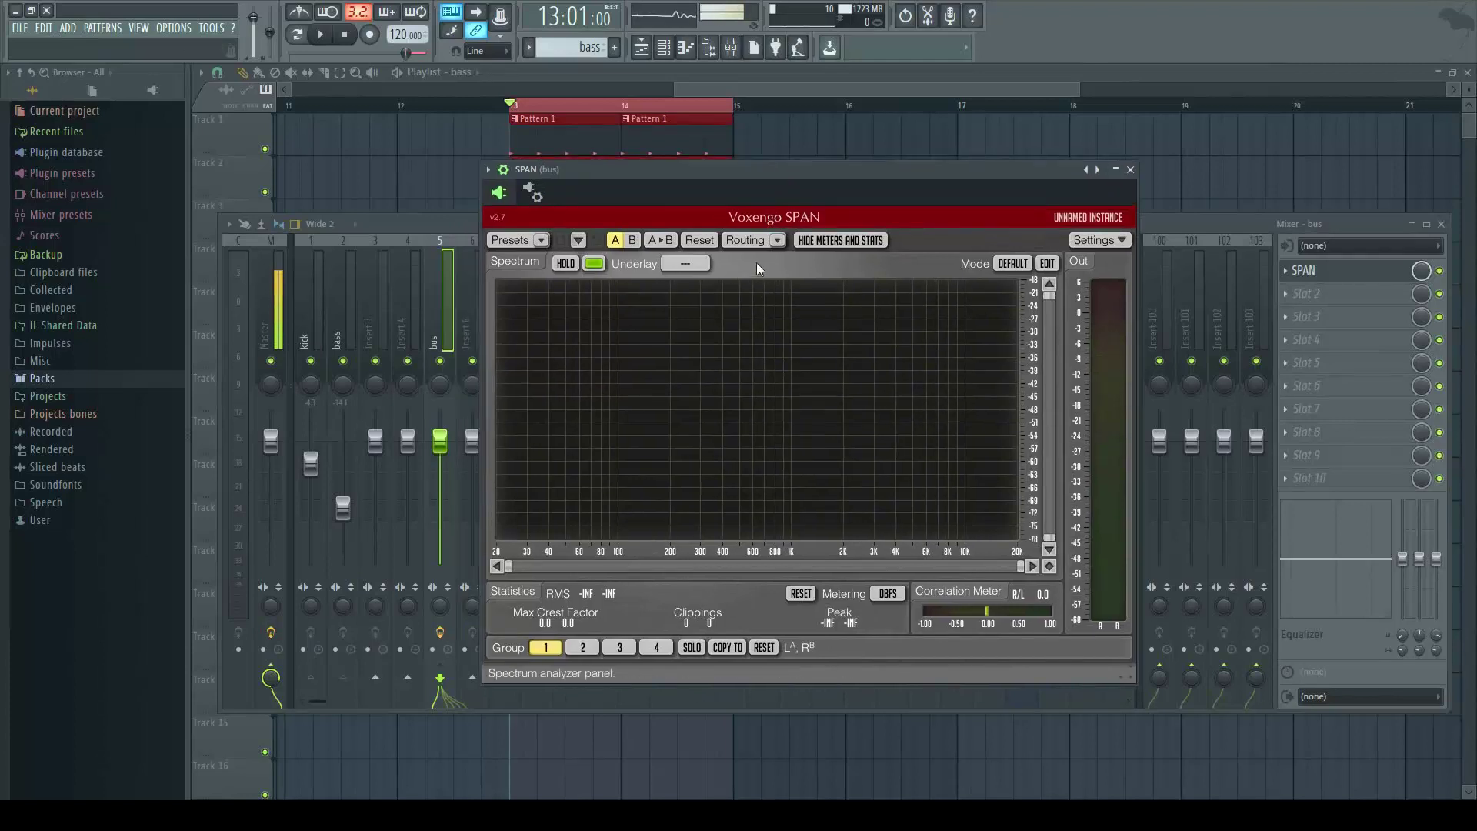
- In SPAN's Channel Routing, route IN3 to channel C and IN4 to channel D
left_click(750, 241)
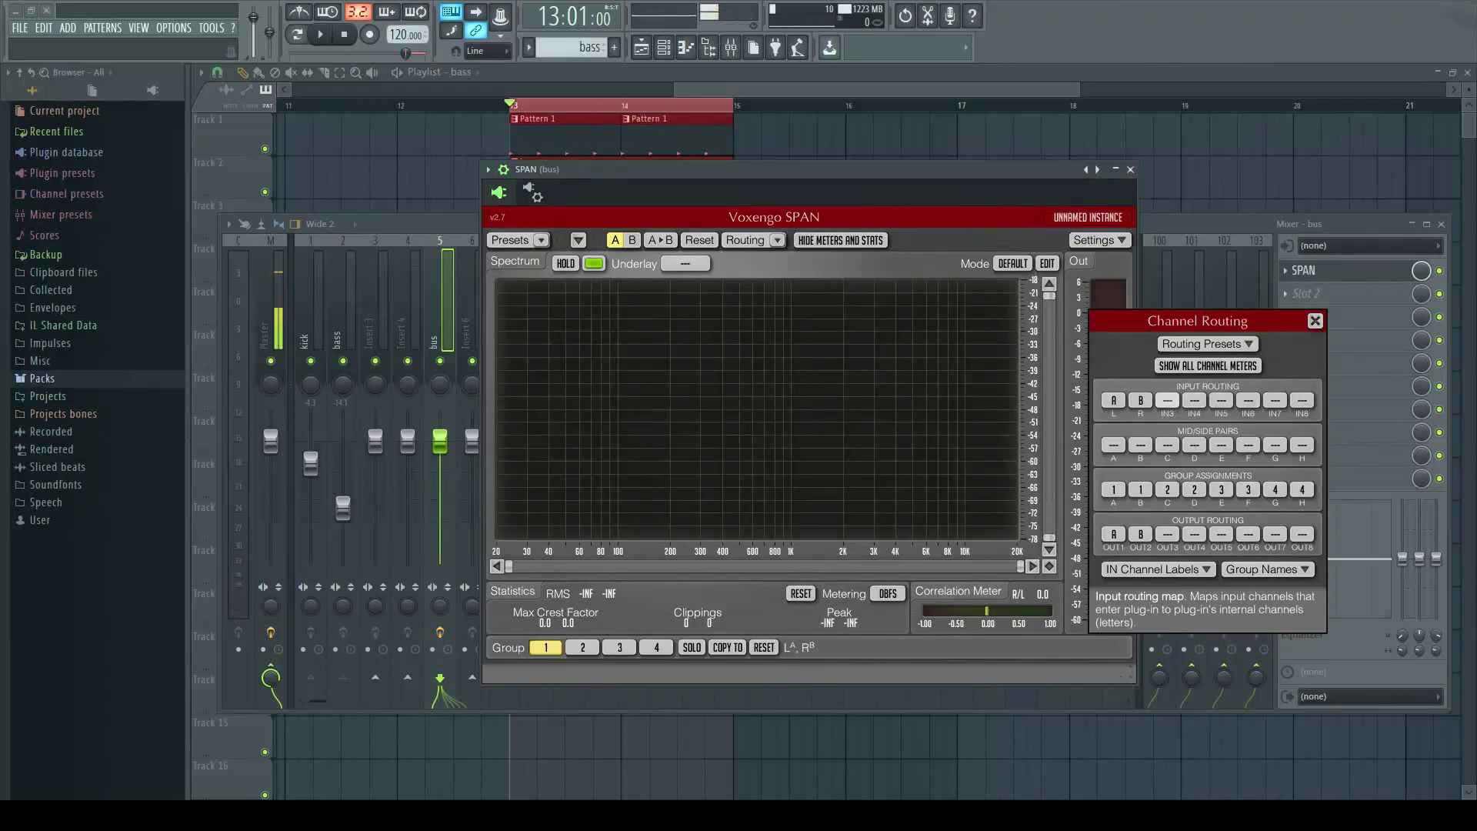
left_click(1167, 399)
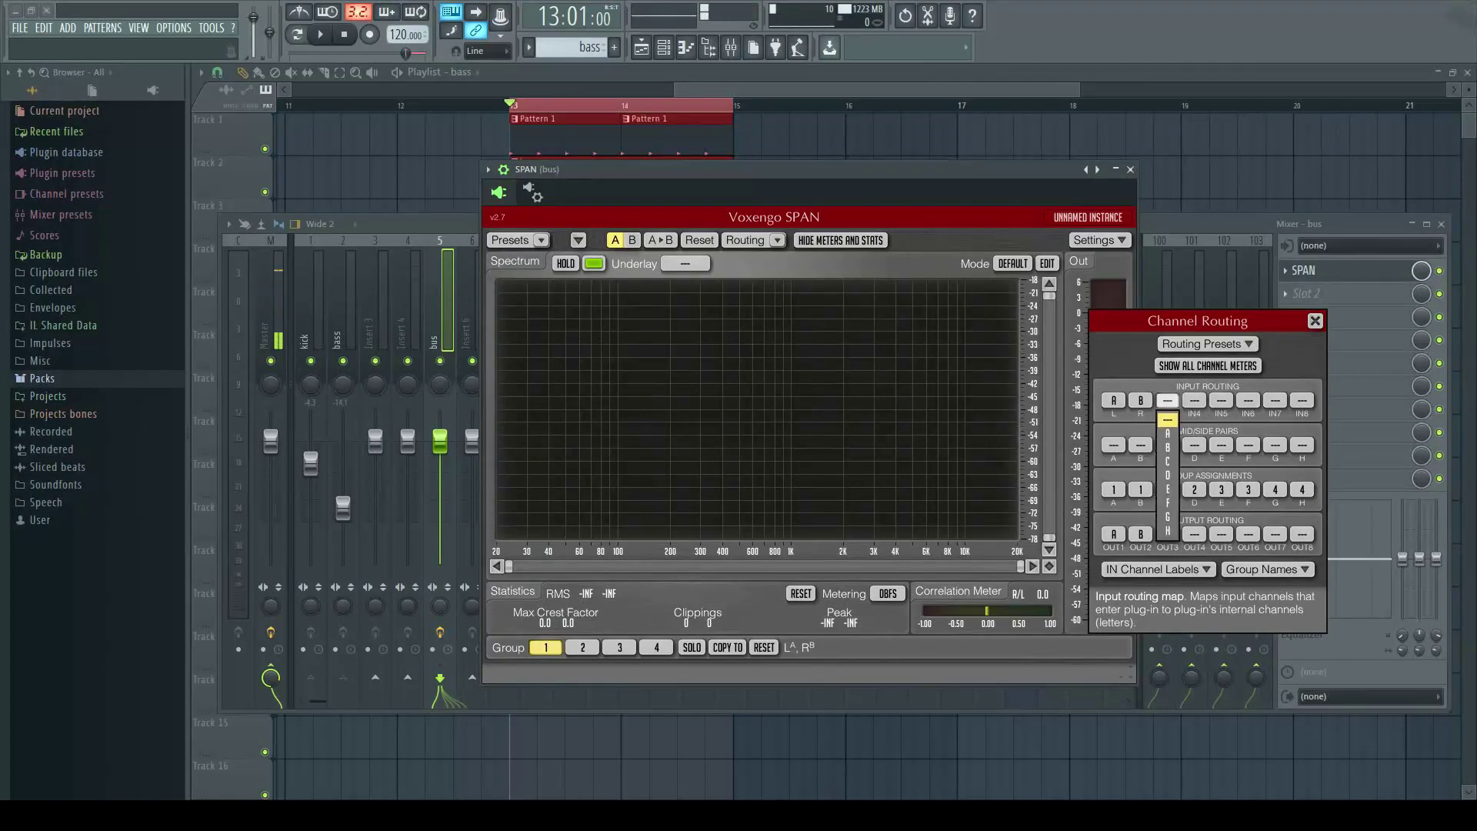
left_click(1167, 453)
left_click(1193, 400)
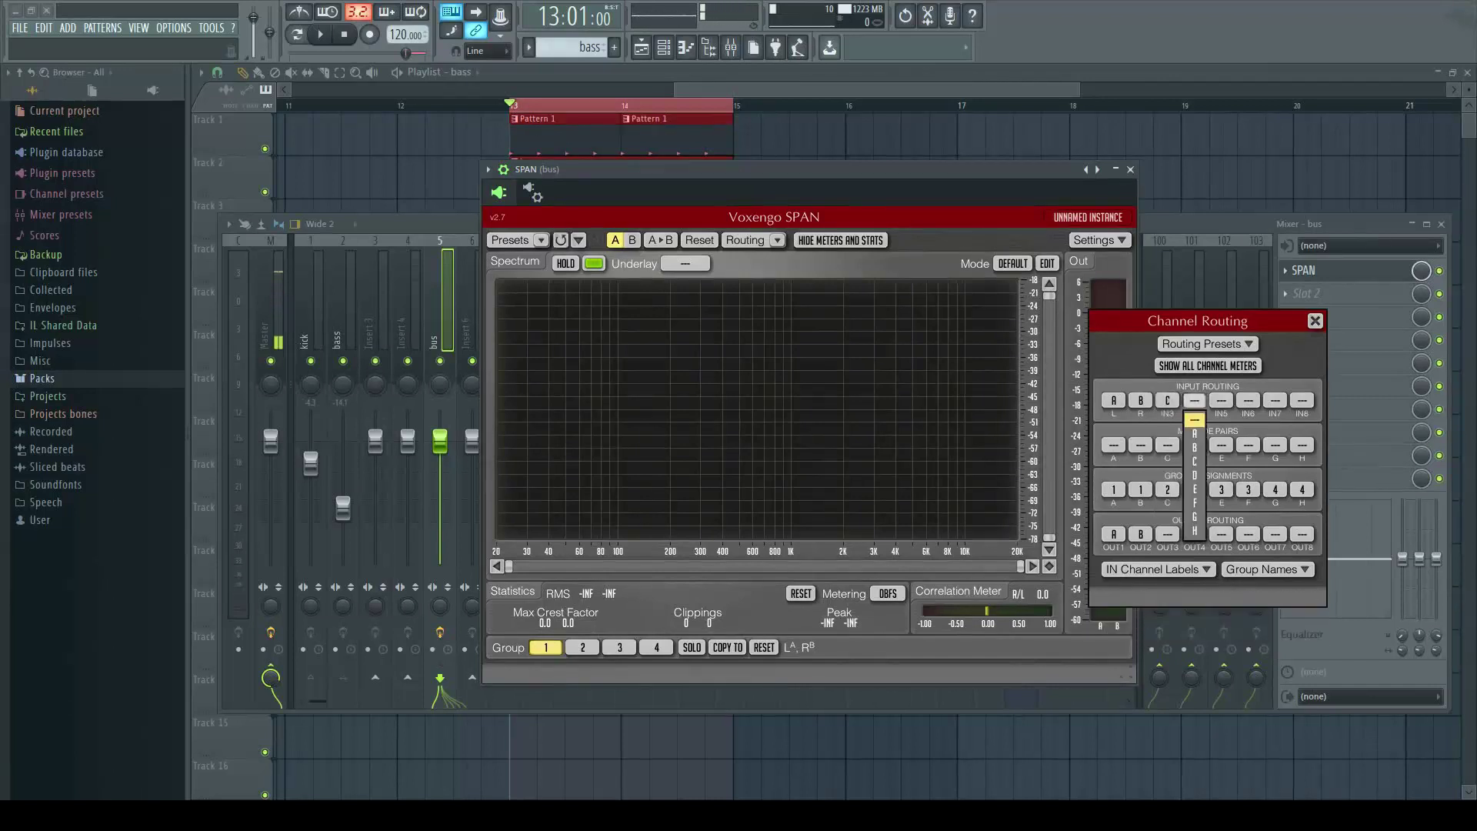
left_click(1194, 468)
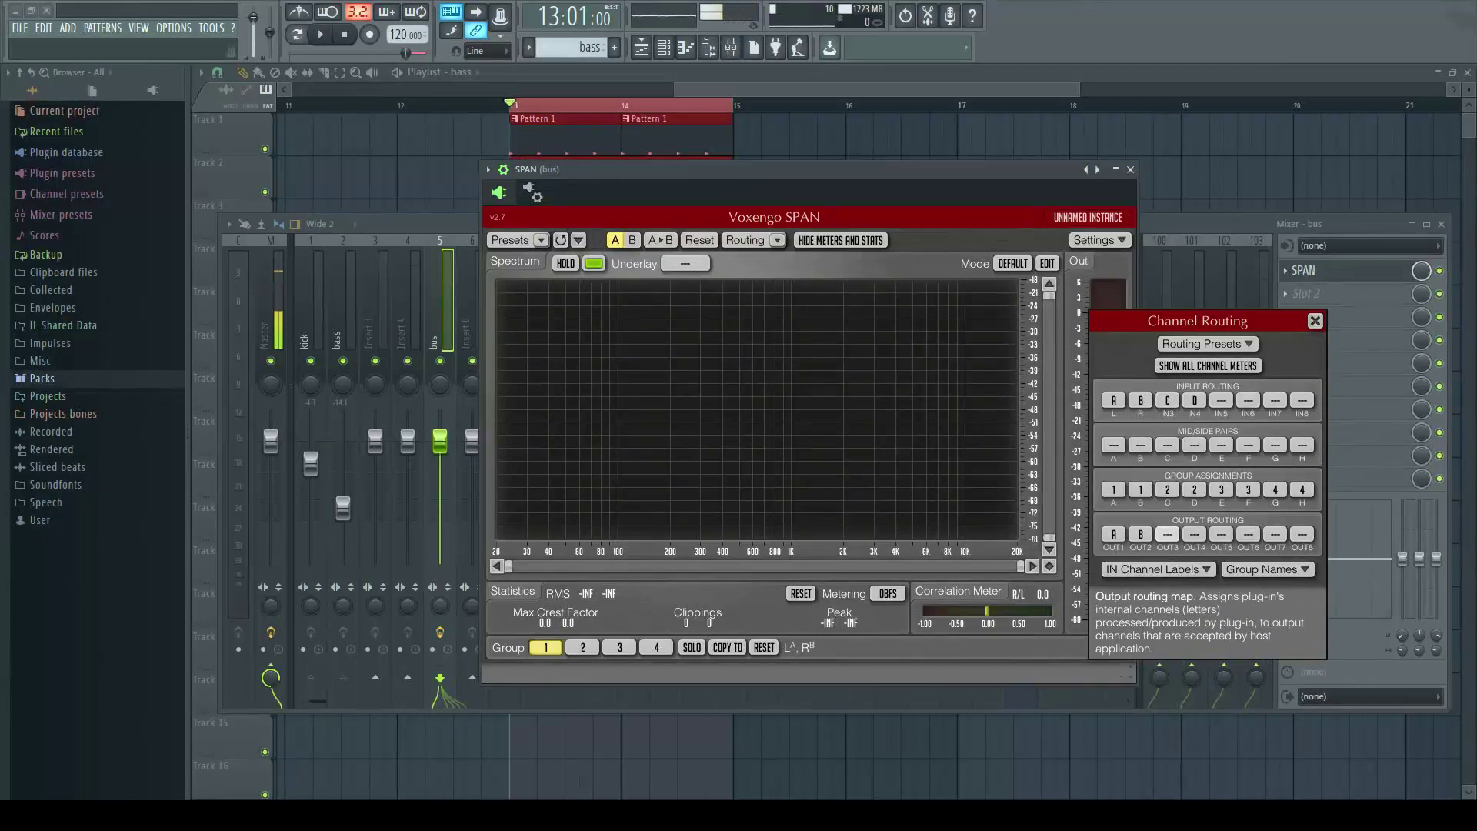
- Send channels C and D to OUT3 and OUT4
left_click(1167, 534)
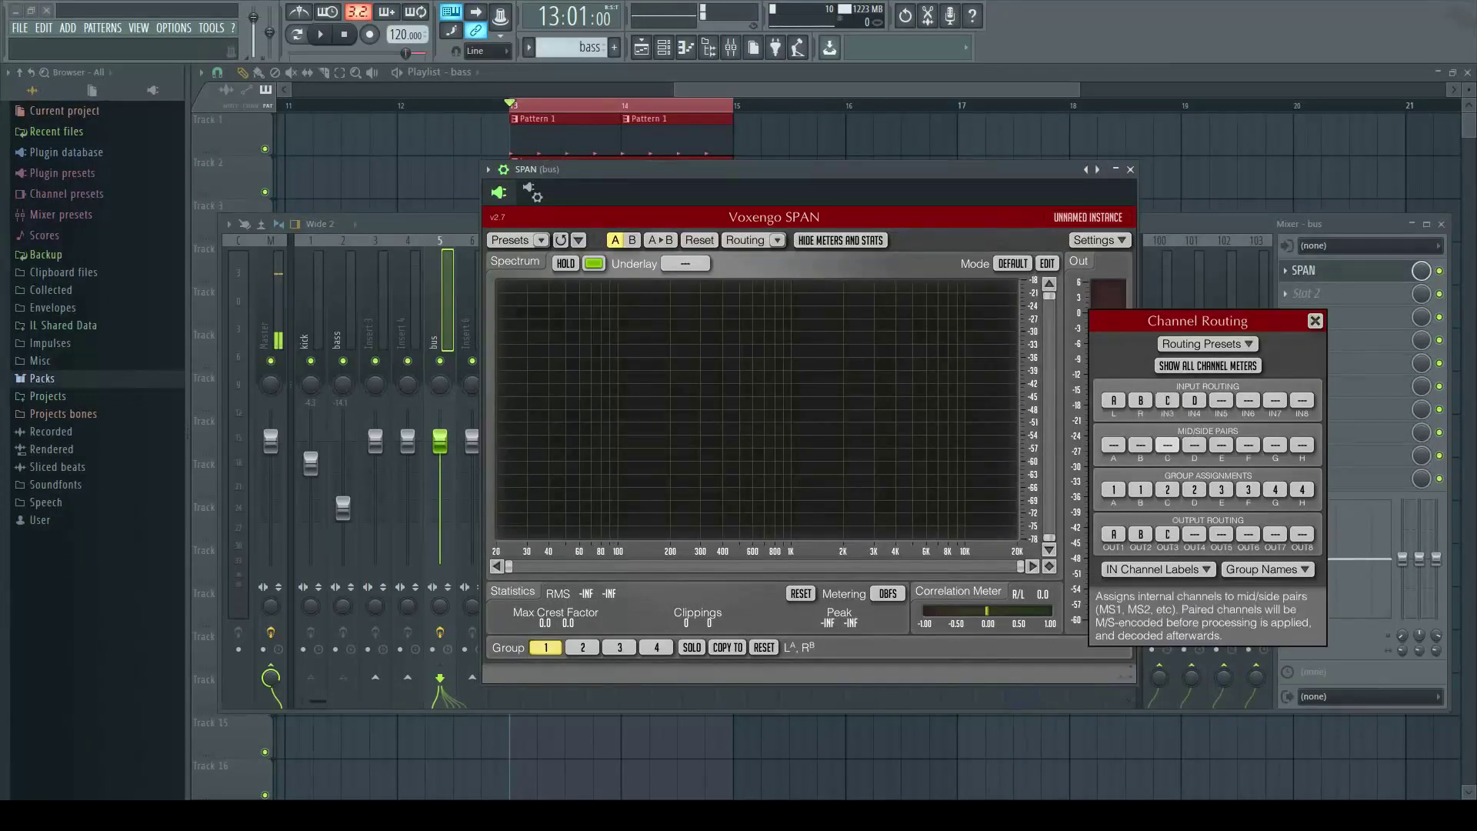
left_click(1194, 534)
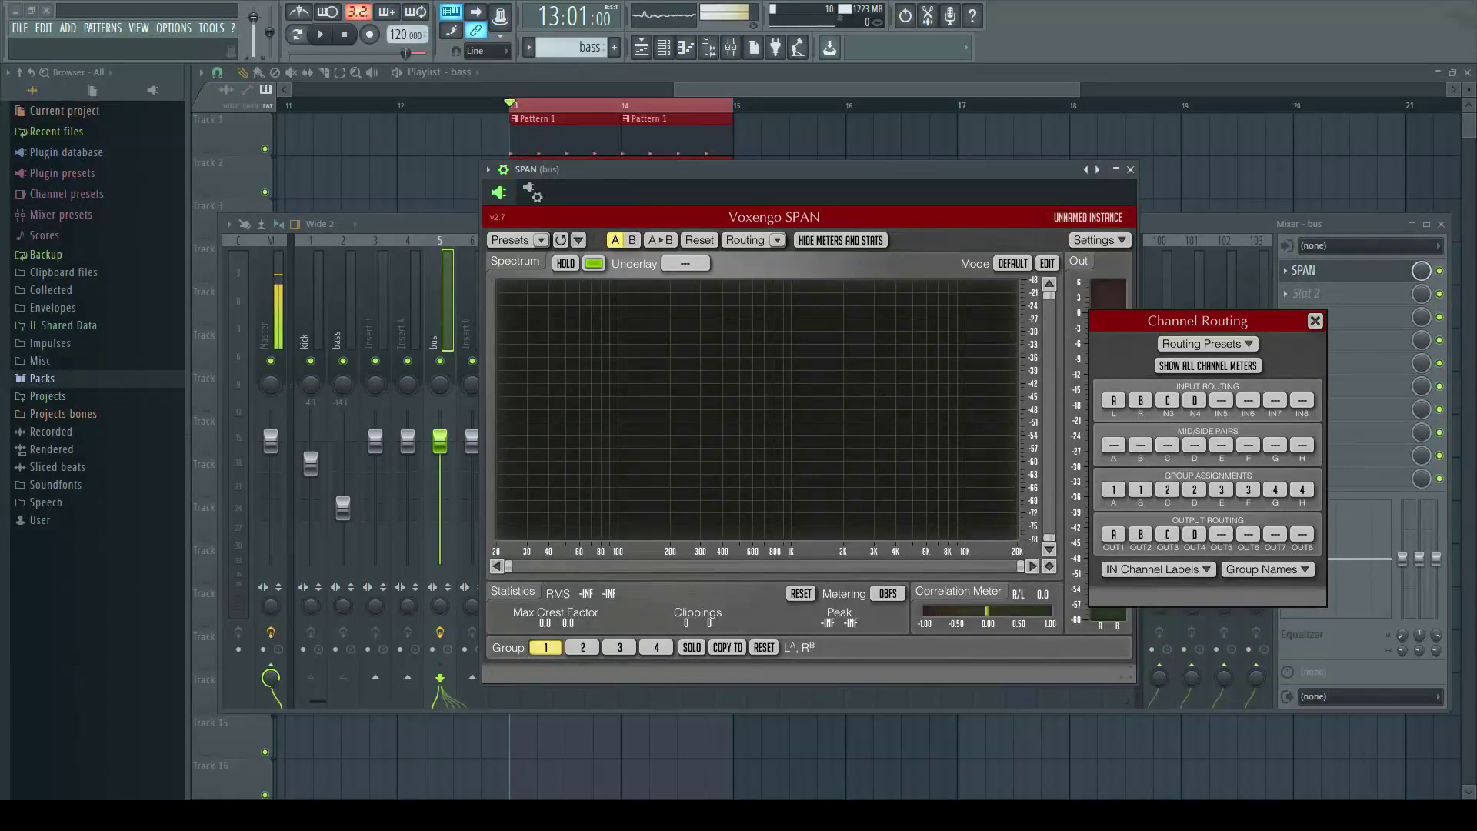
left_click_drag(1197, 320, 1215, 295)
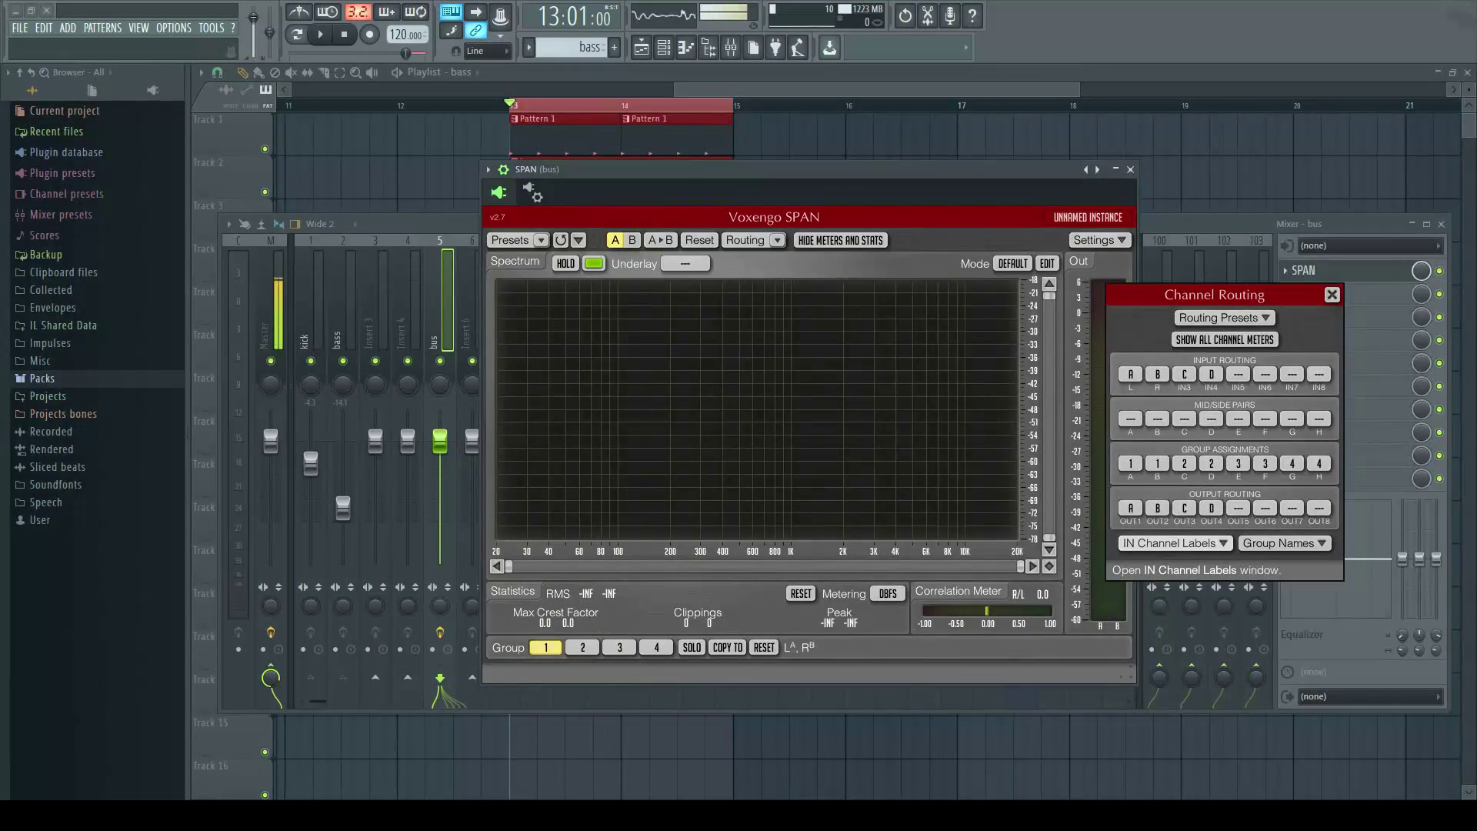
- Rename SPAN's IN1–IN4 channel labels to kickl, KickR, BassL and Bassr
left_click(1175, 543)
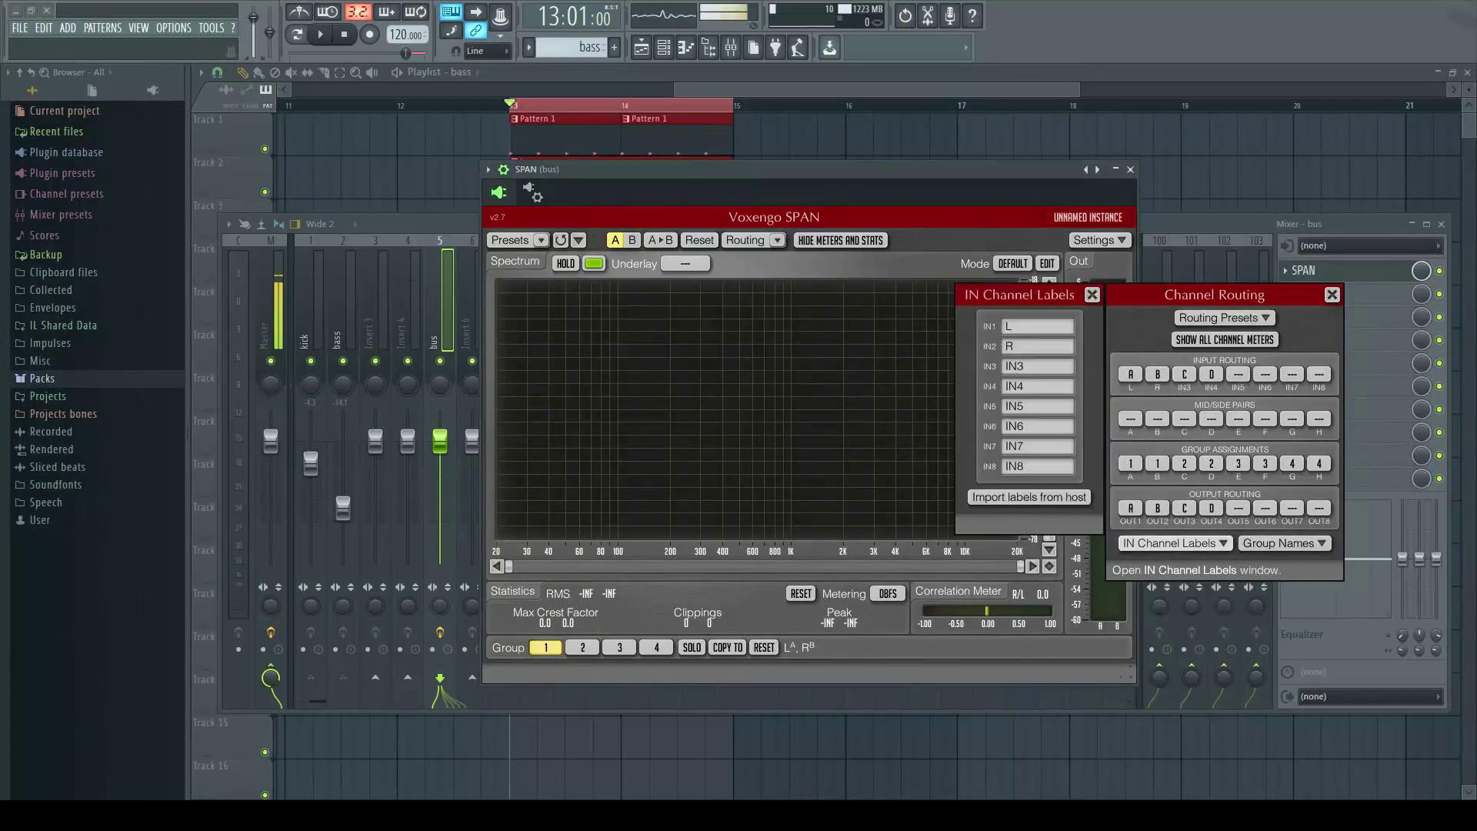
left_click(1031, 326)
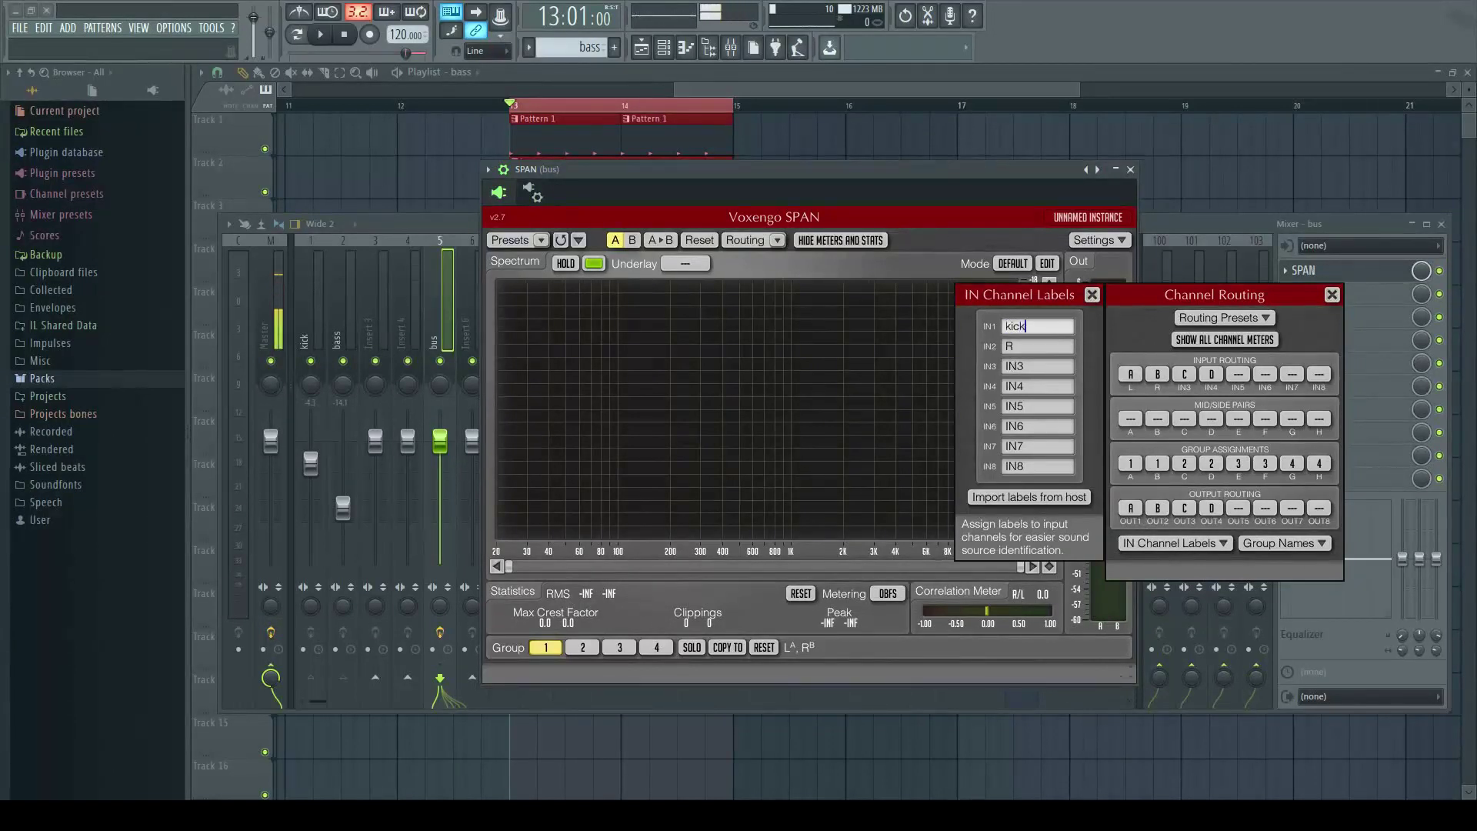
type("kickl")
left_click(1037, 346)
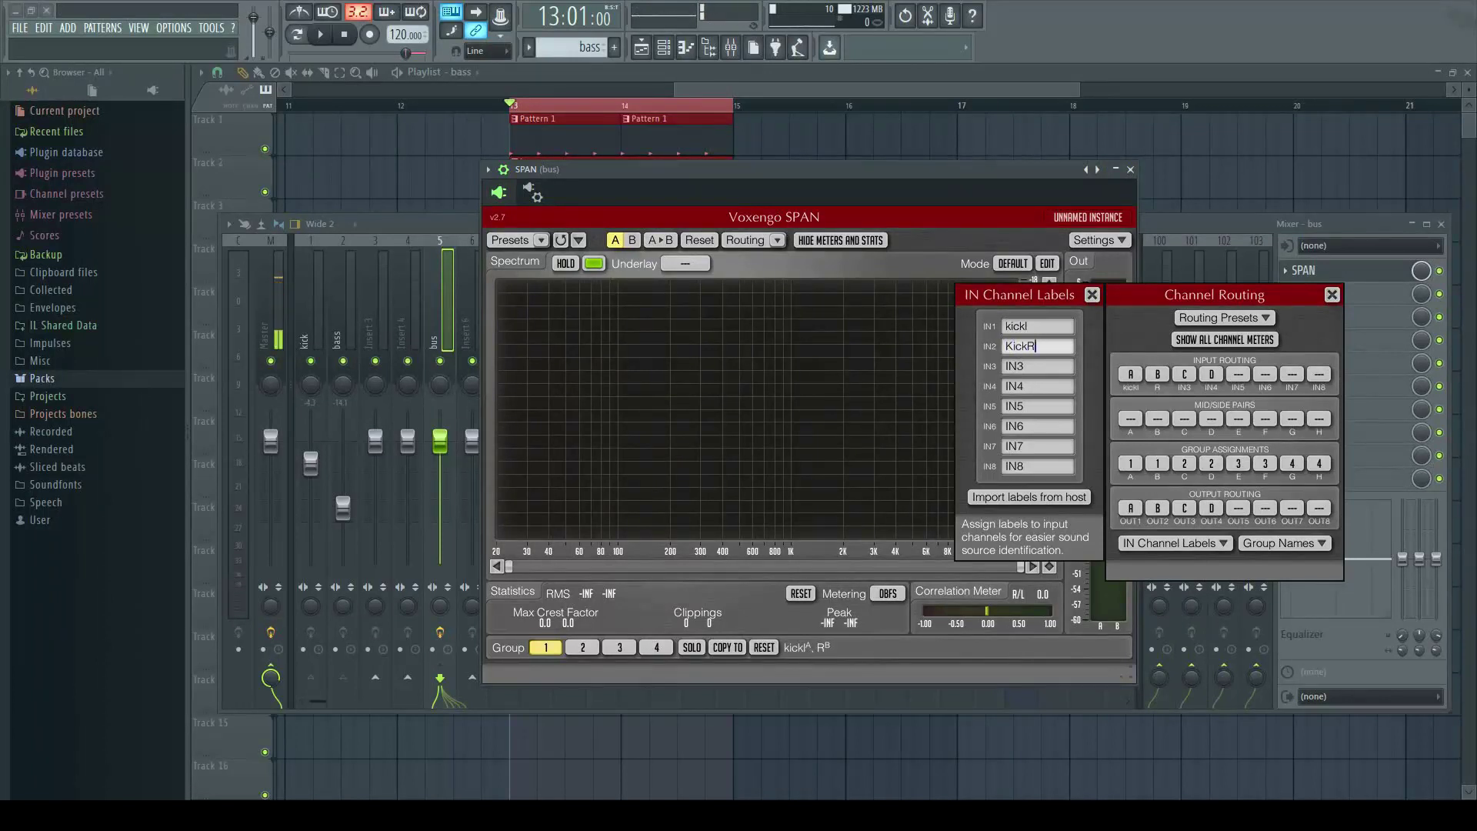
type("KickR")
key("Tab")
key("BackSpace")
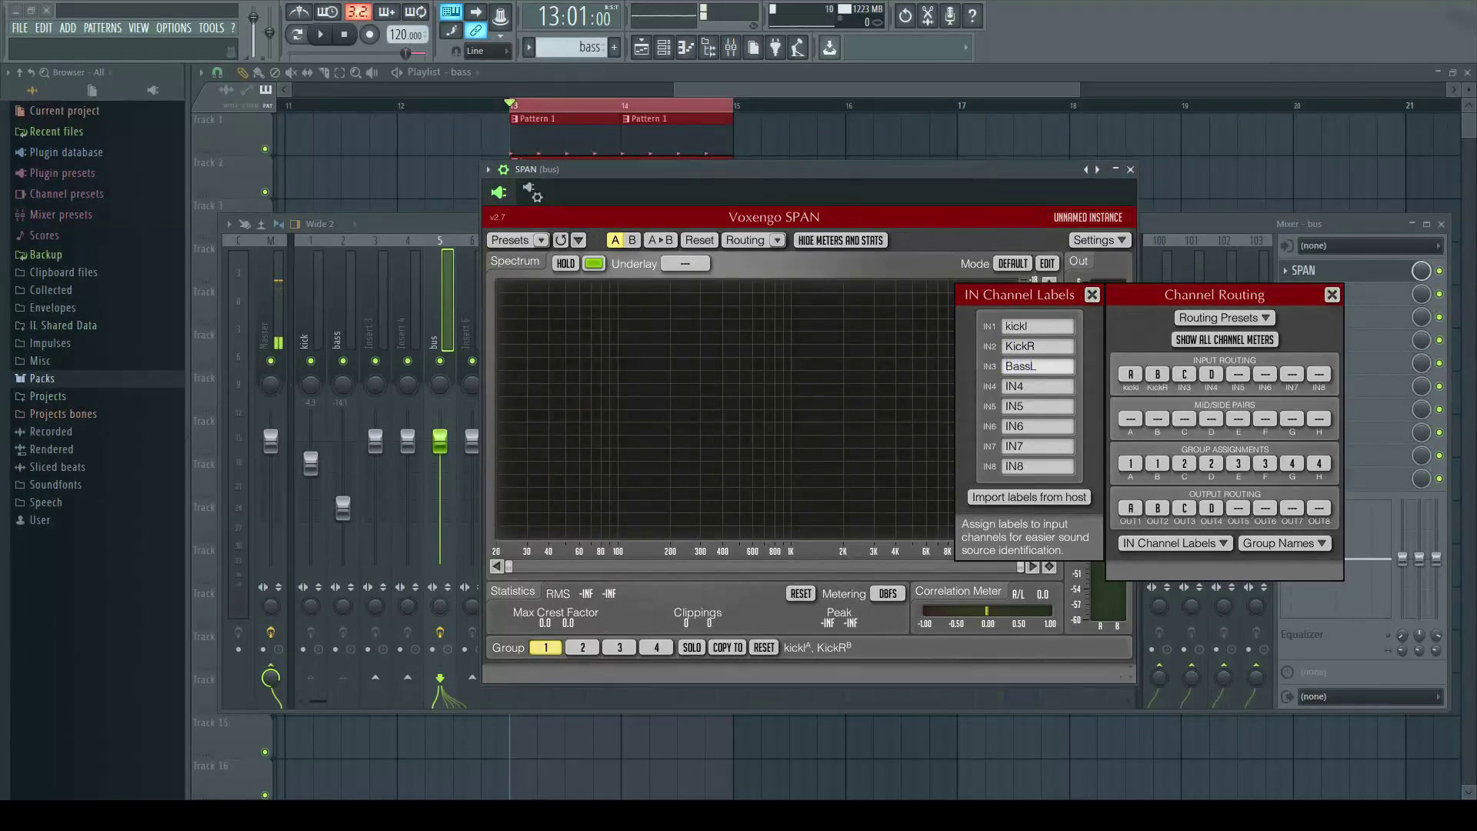
key("Tab")
key("BackSpace")
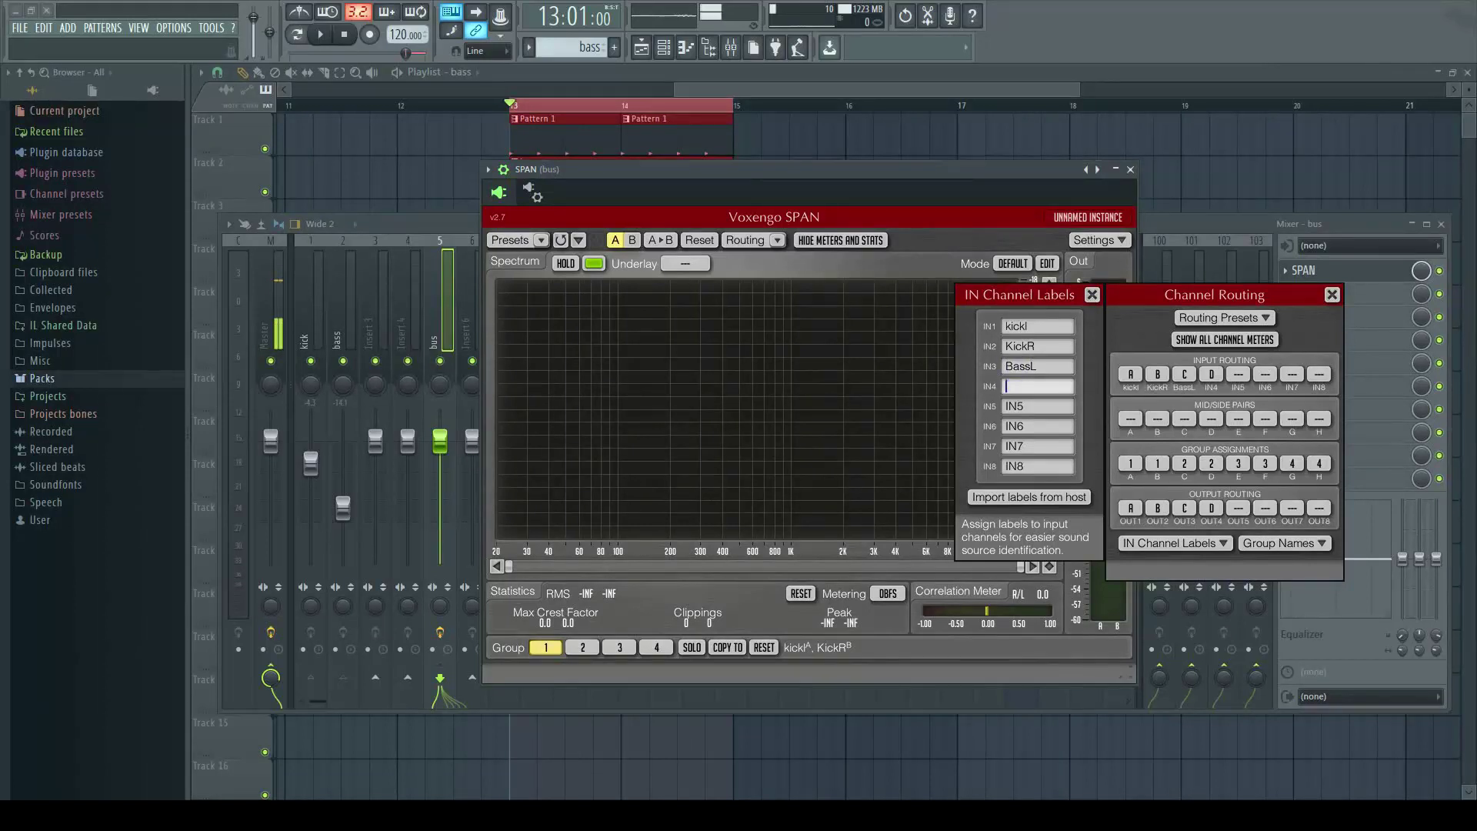
type("Bassr")
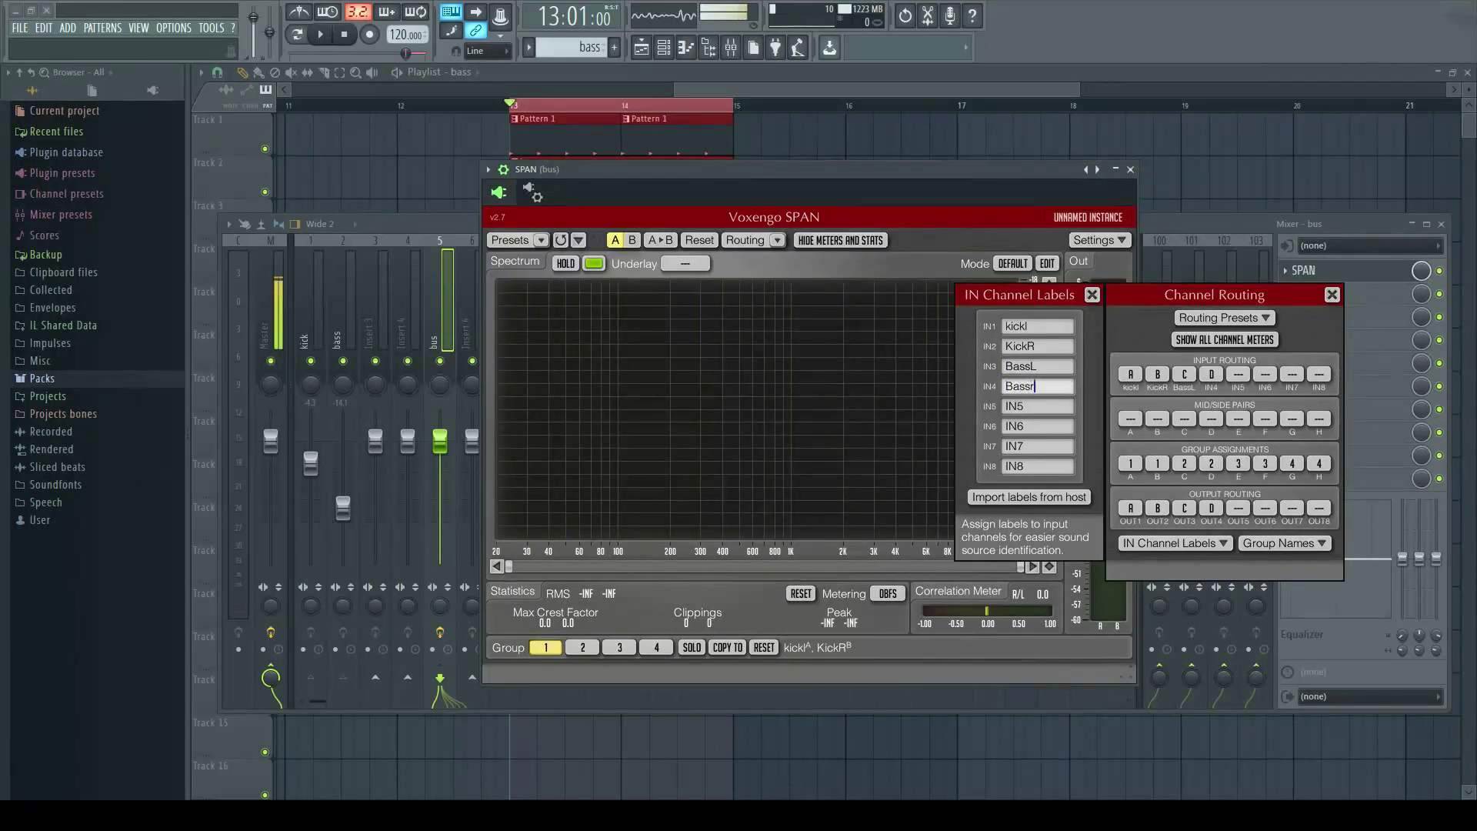
key("Return")
left_click(1091, 295)
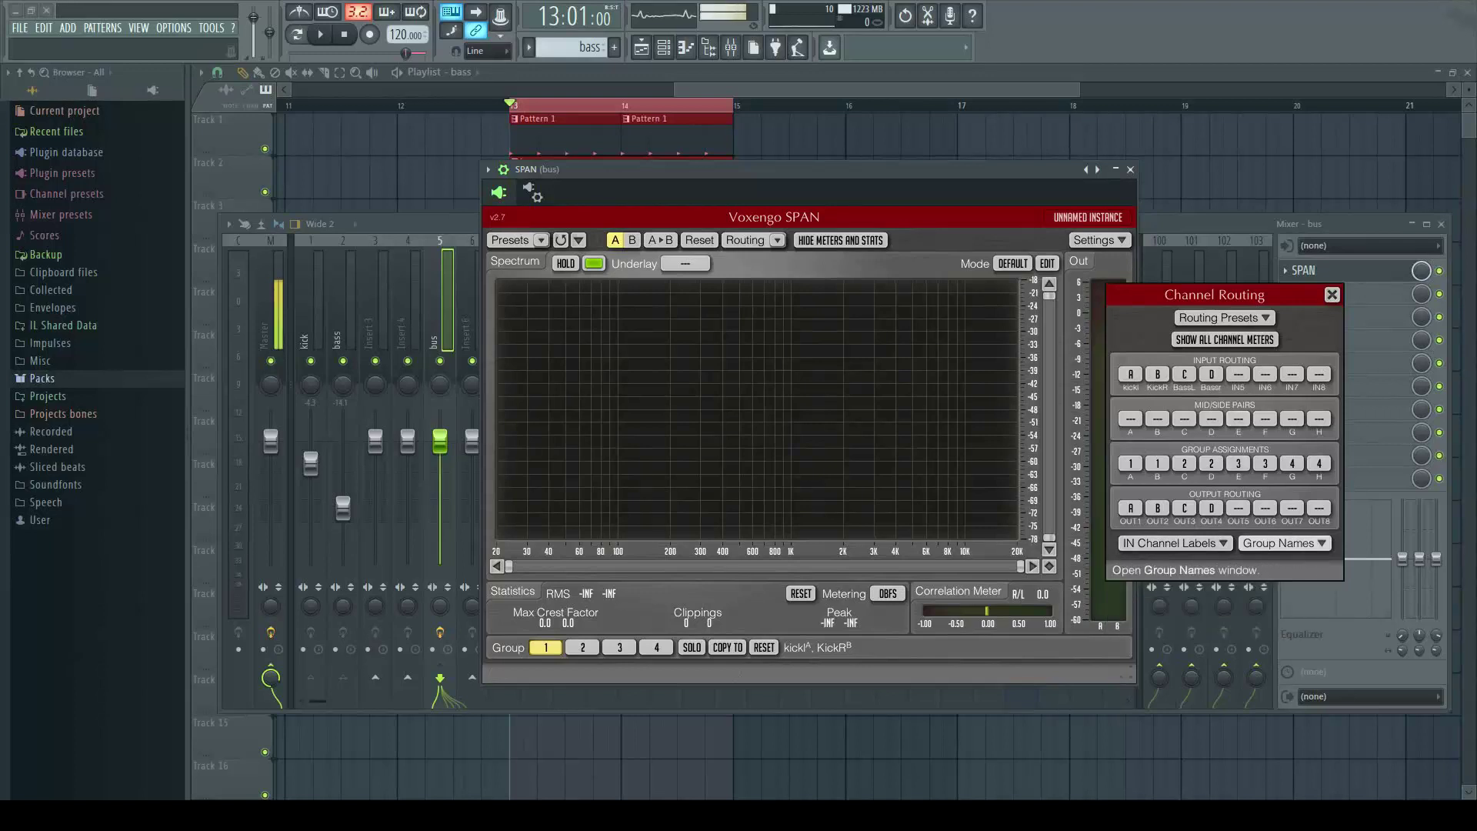
- Rename Group 1 to Kick, keep Bass for Group 2, and close Channel Routing
left_click(1280, 543)
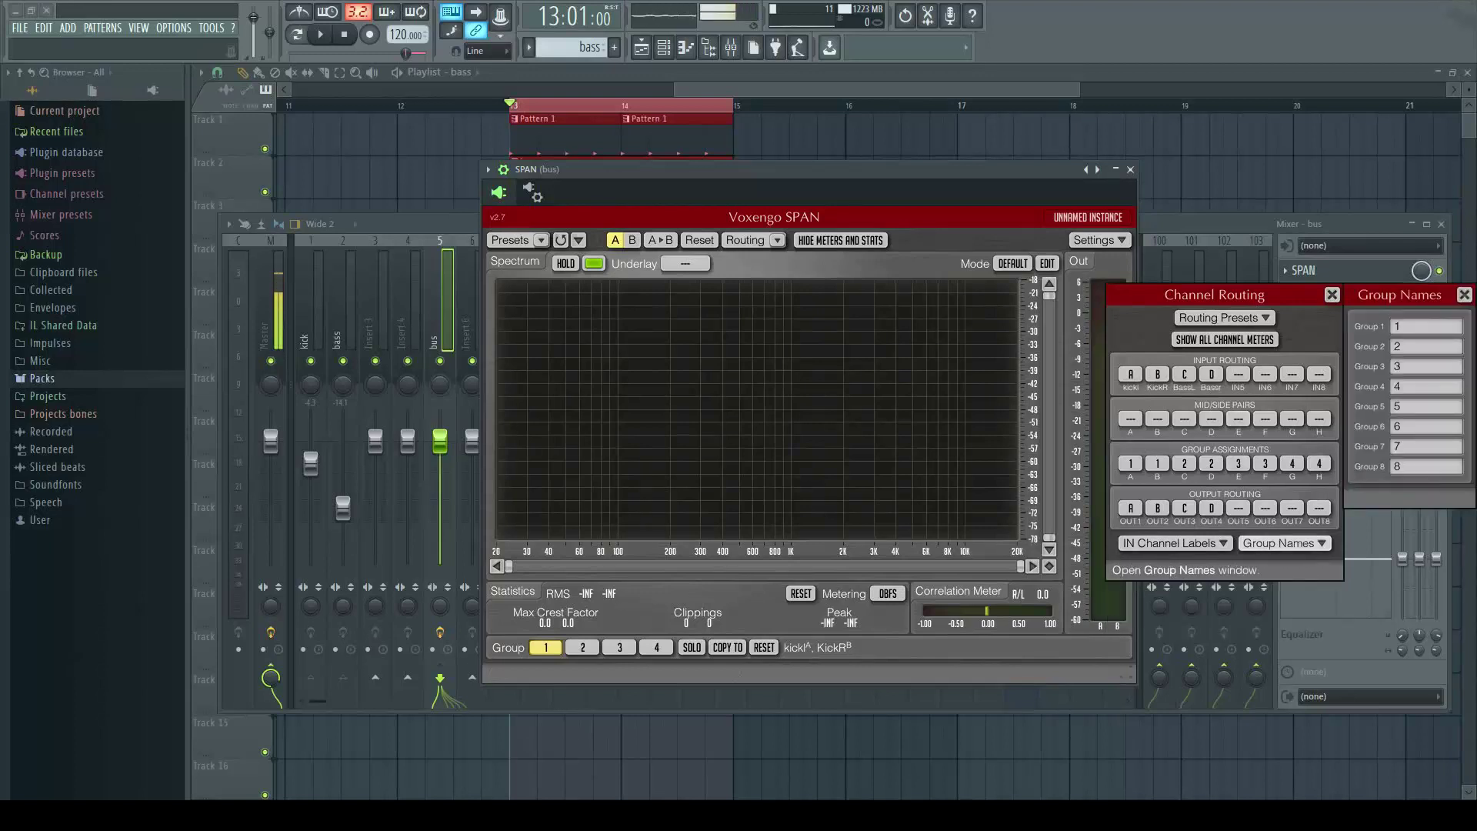
left_click(1423, 326)
key("BackSpace")
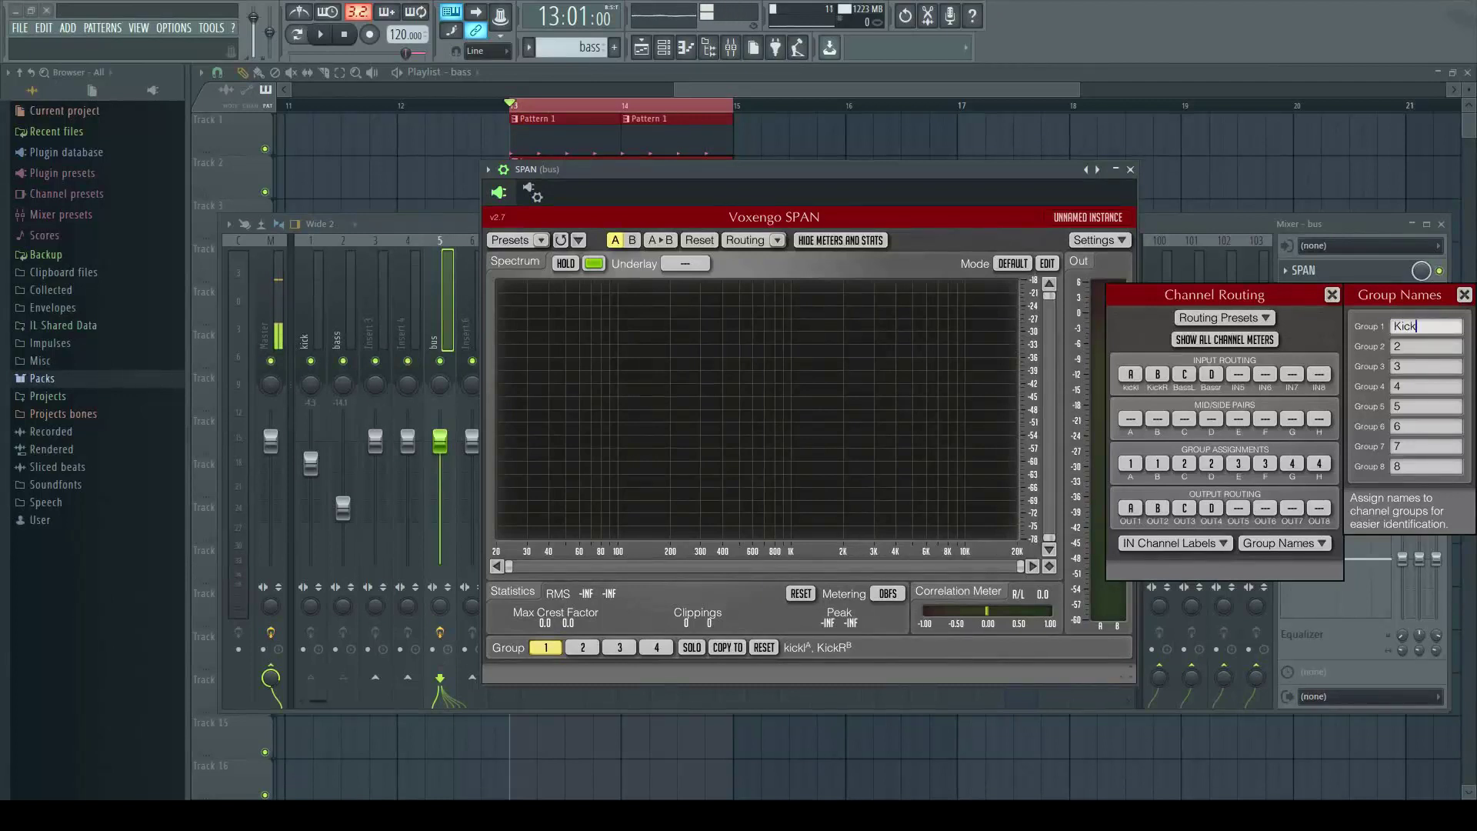
type("Kick")
key("Tab")
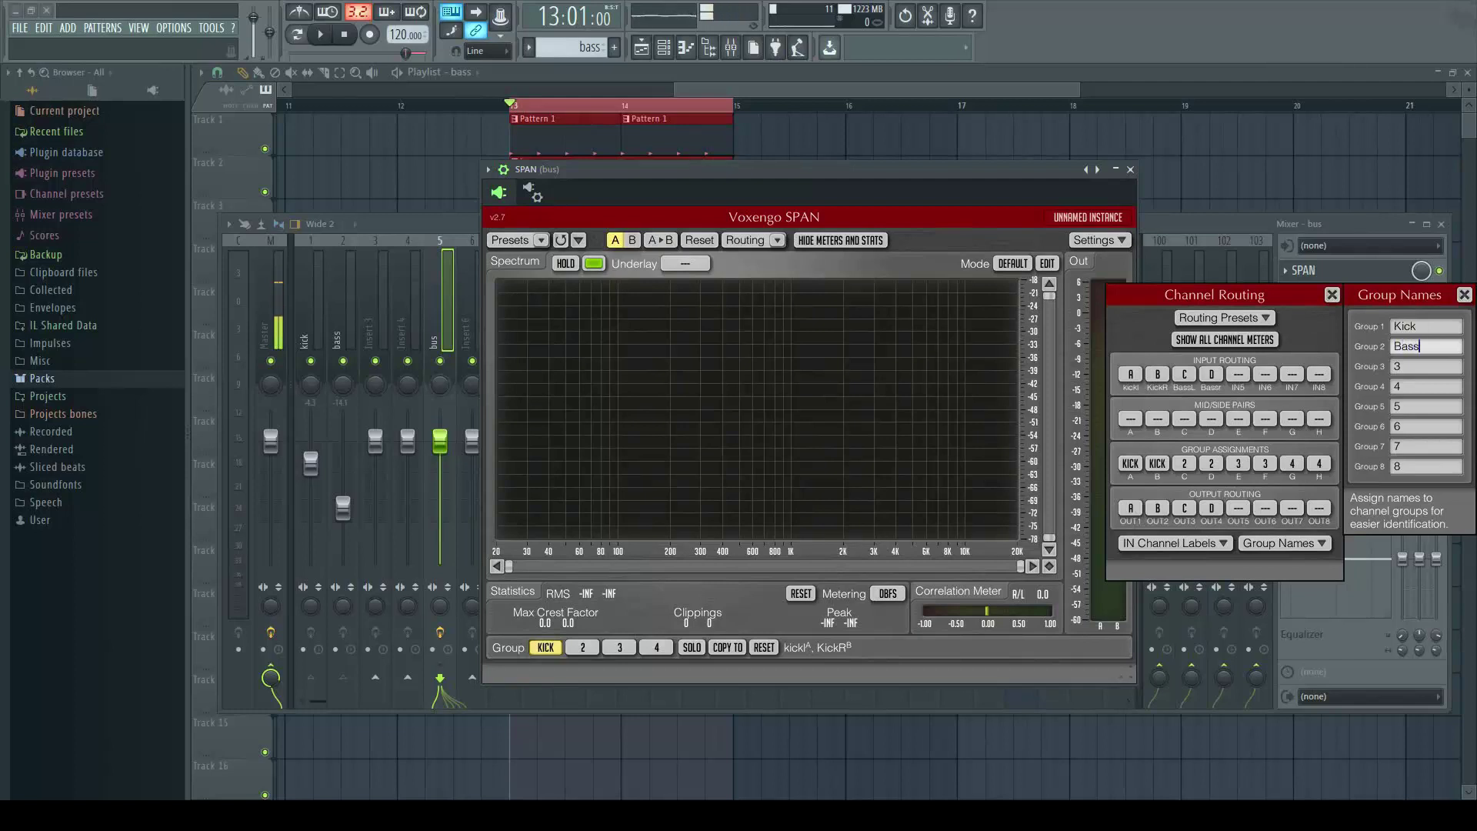
left_click(1464, 294)
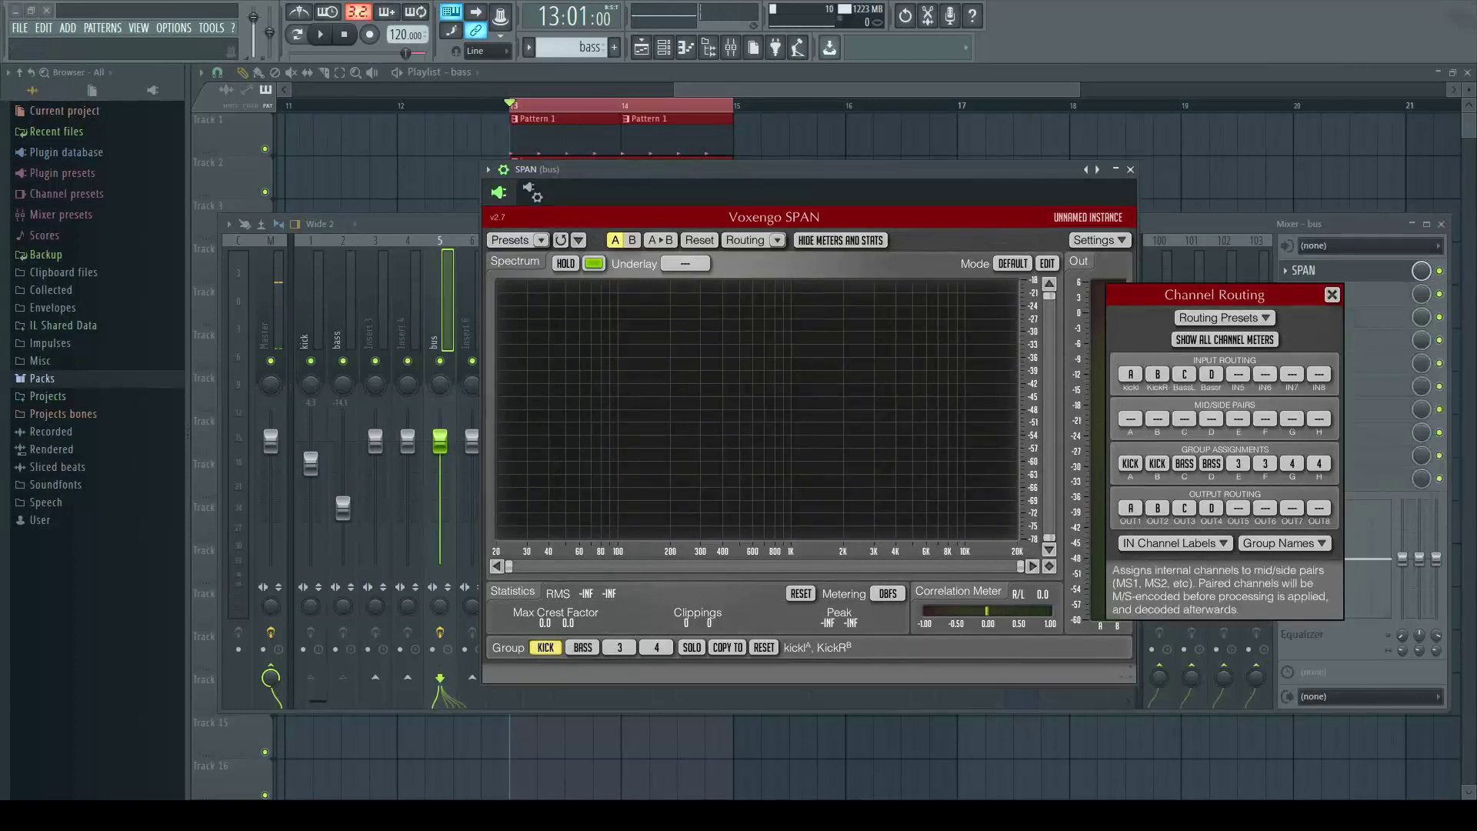
left_click(744, 239)
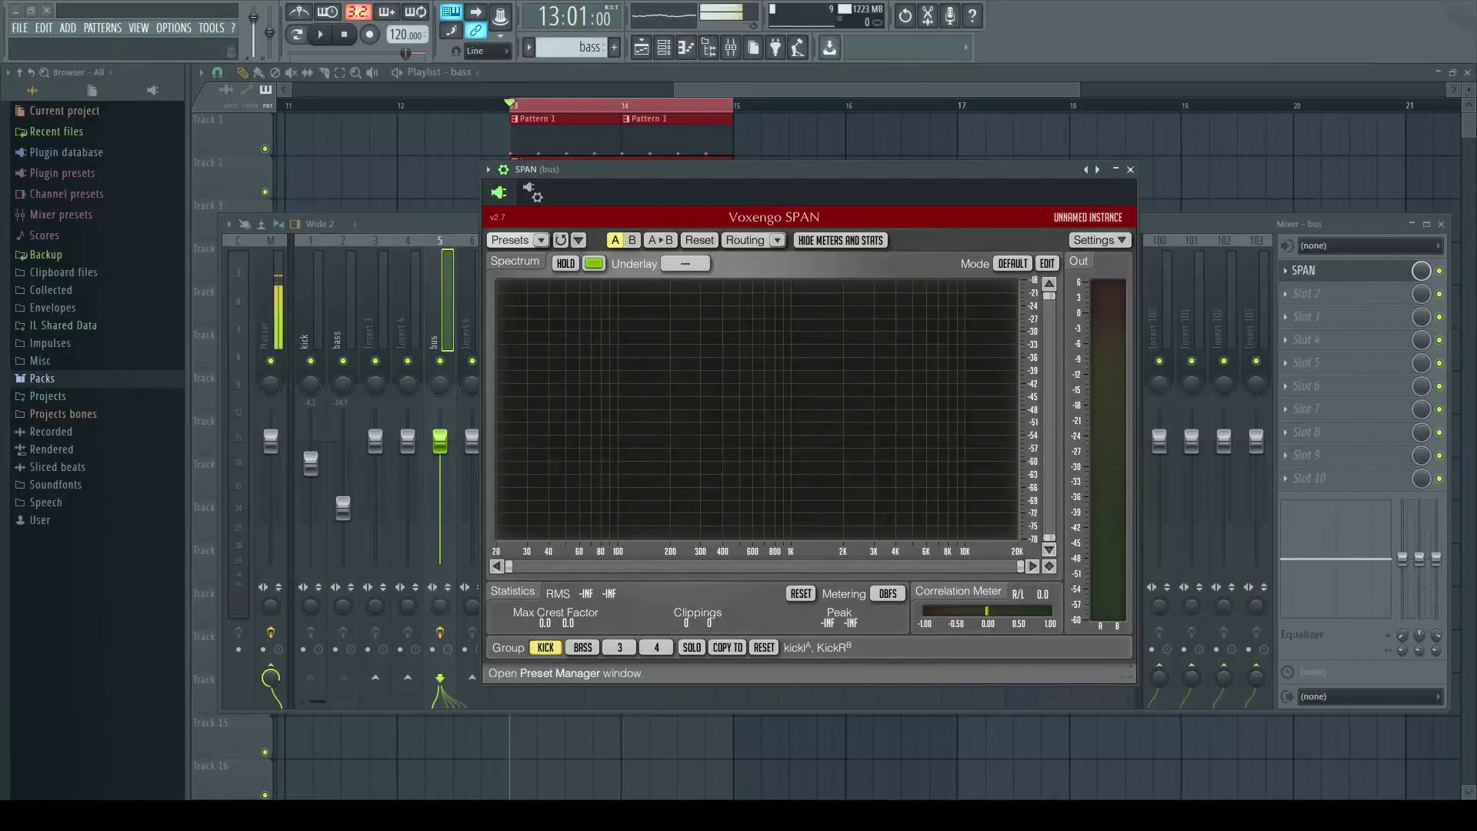
- Feed the kick track into SPAN's Input 1 and the bass track into Input 2
left_click(533, 194)
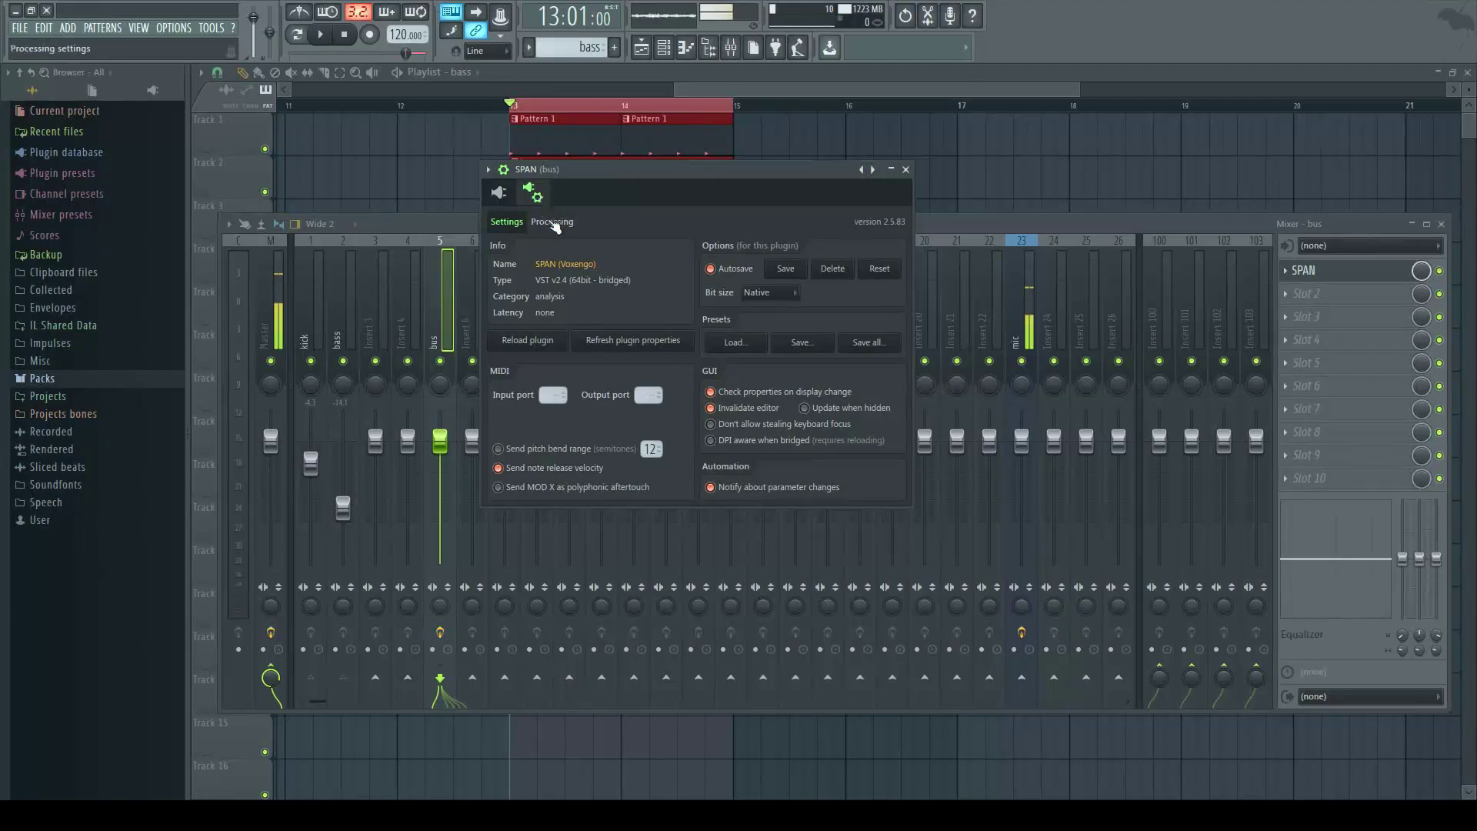
left_click(552, 221)
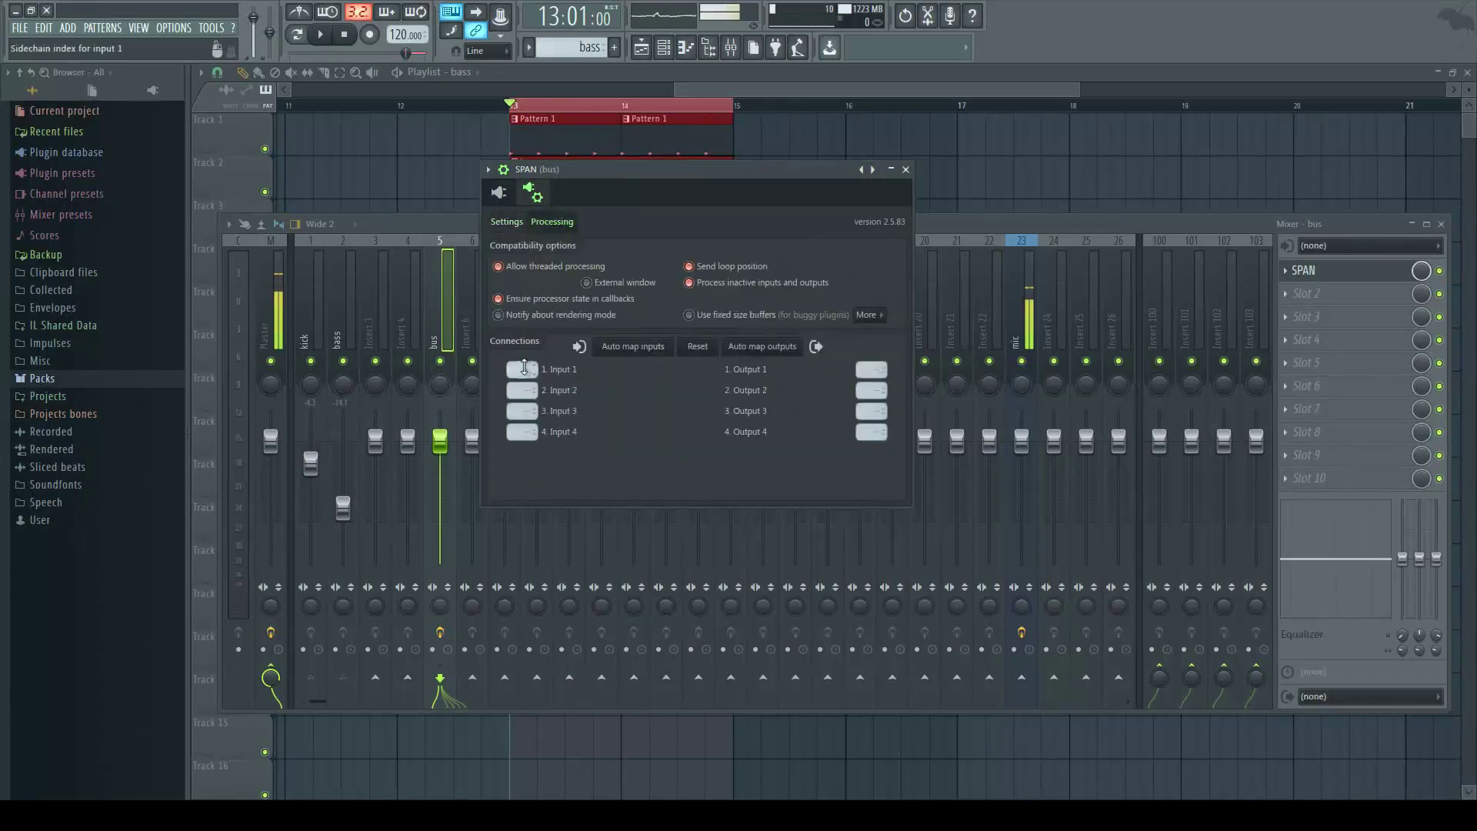
left_click(520, 373)
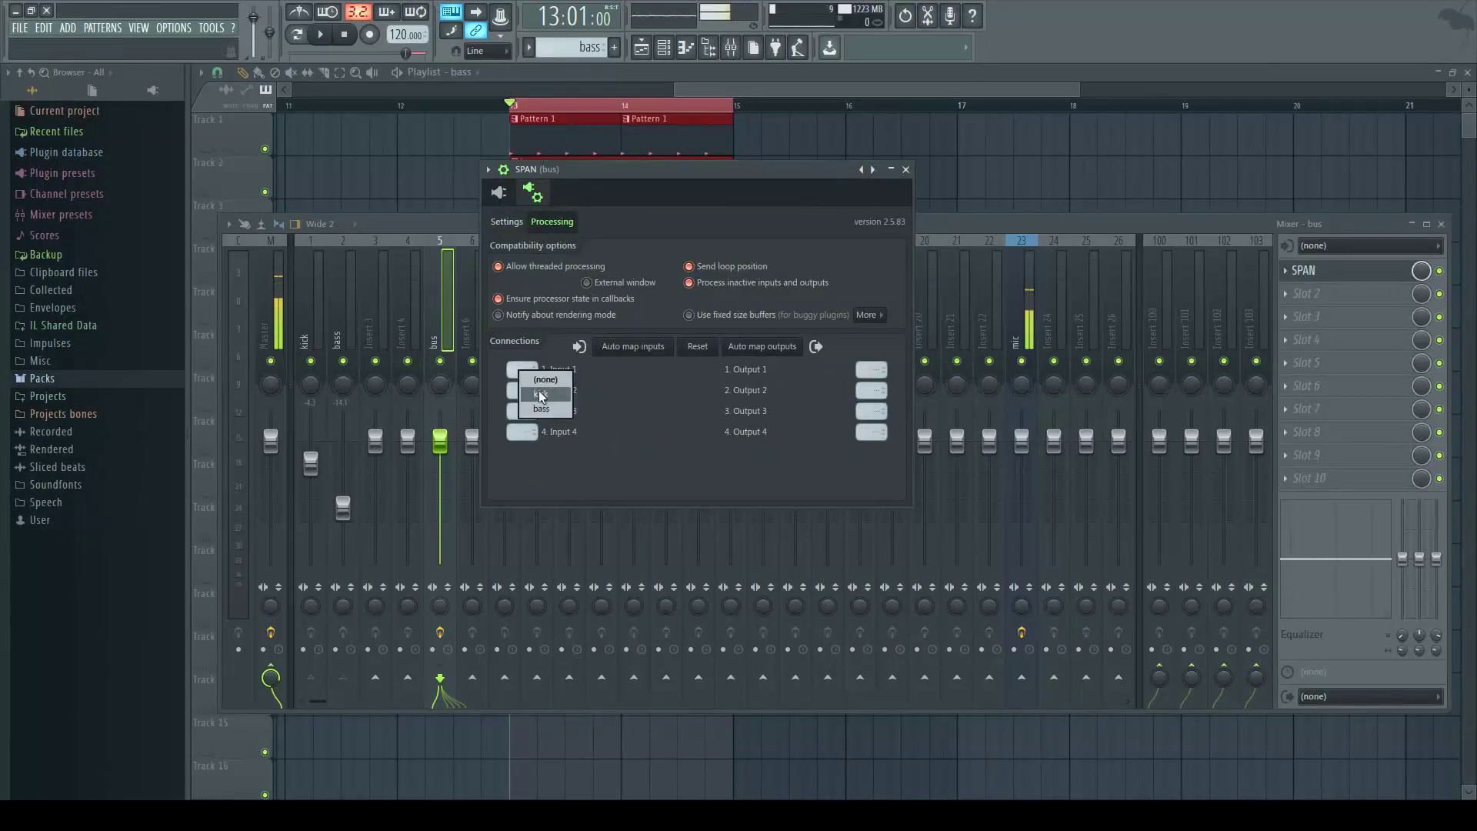
left_click(539, 393)
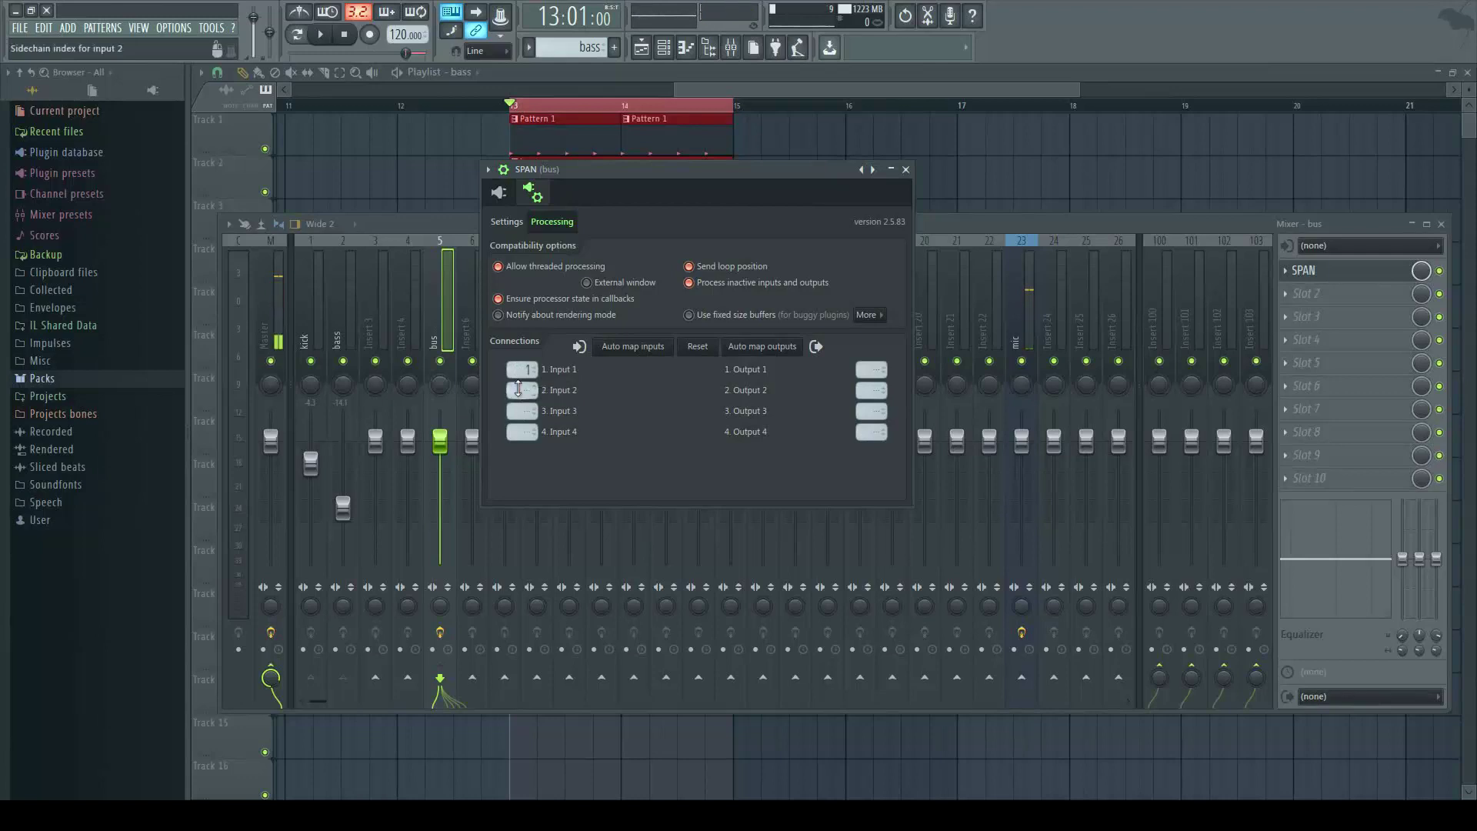
left_click(518, 389)
left_click(551, 422)
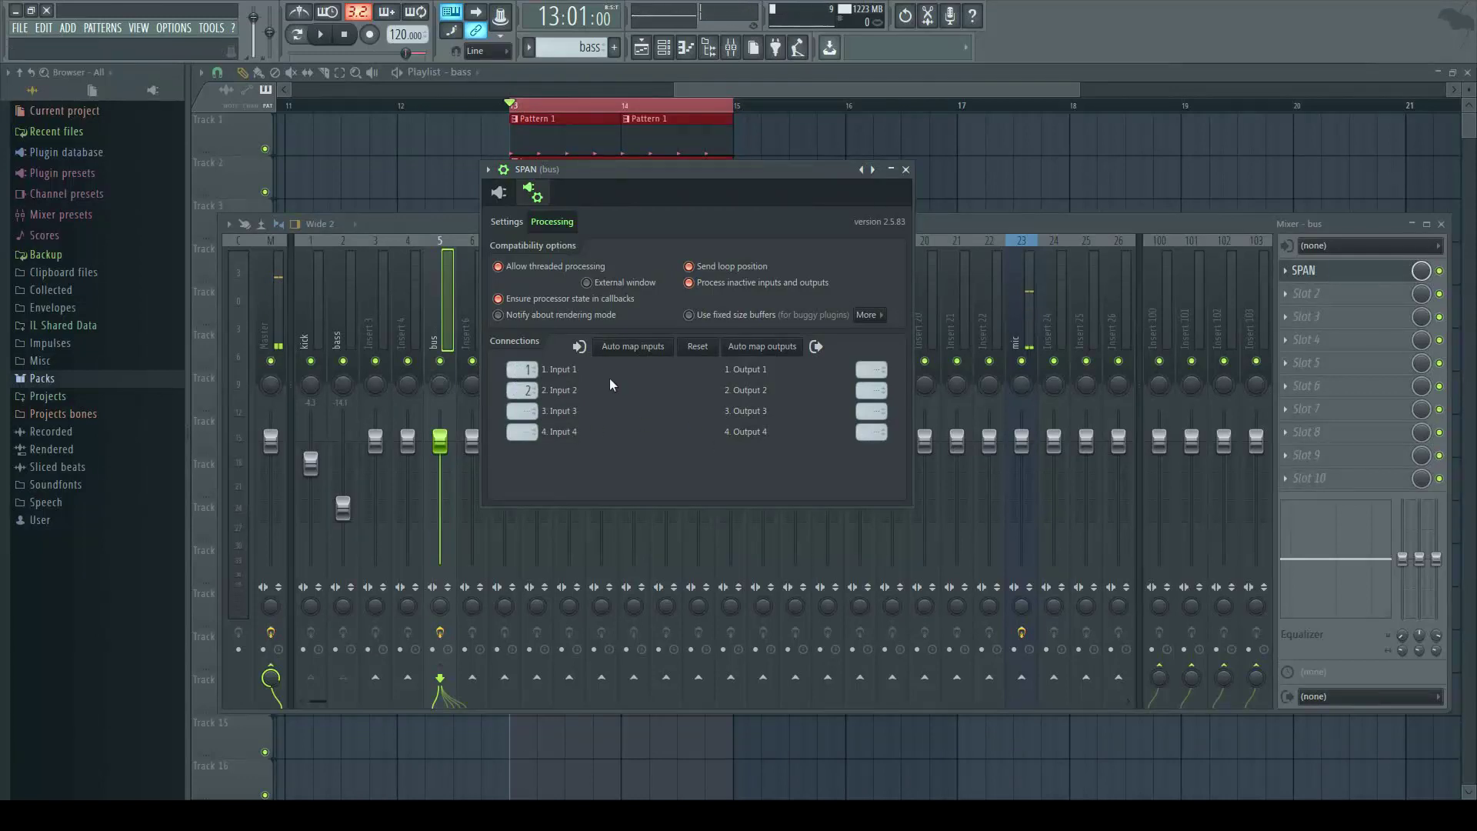
left_click(498, 193)
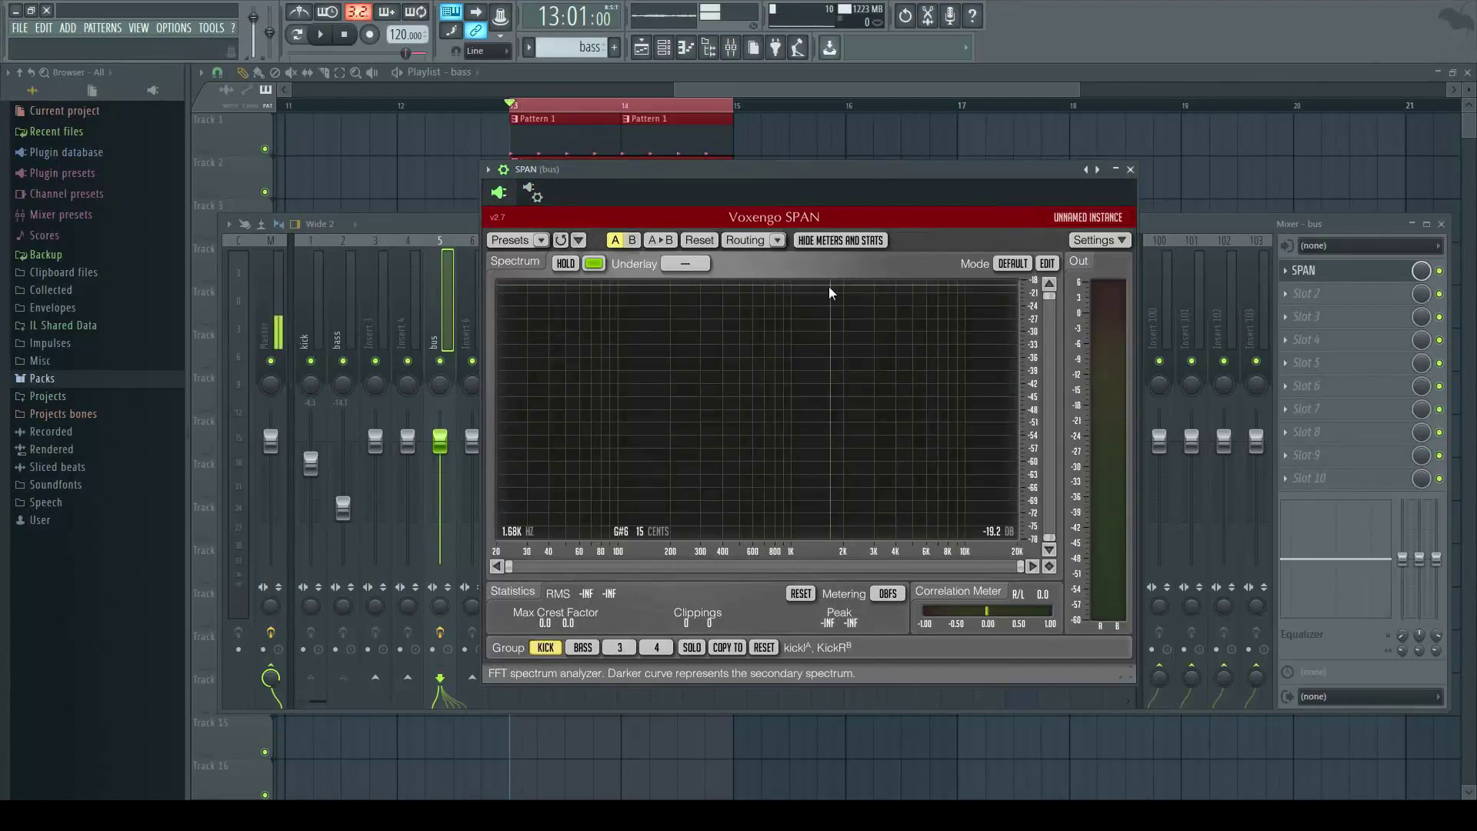
- Start playback and set the KICK group's Underlay to BASS
key("space")
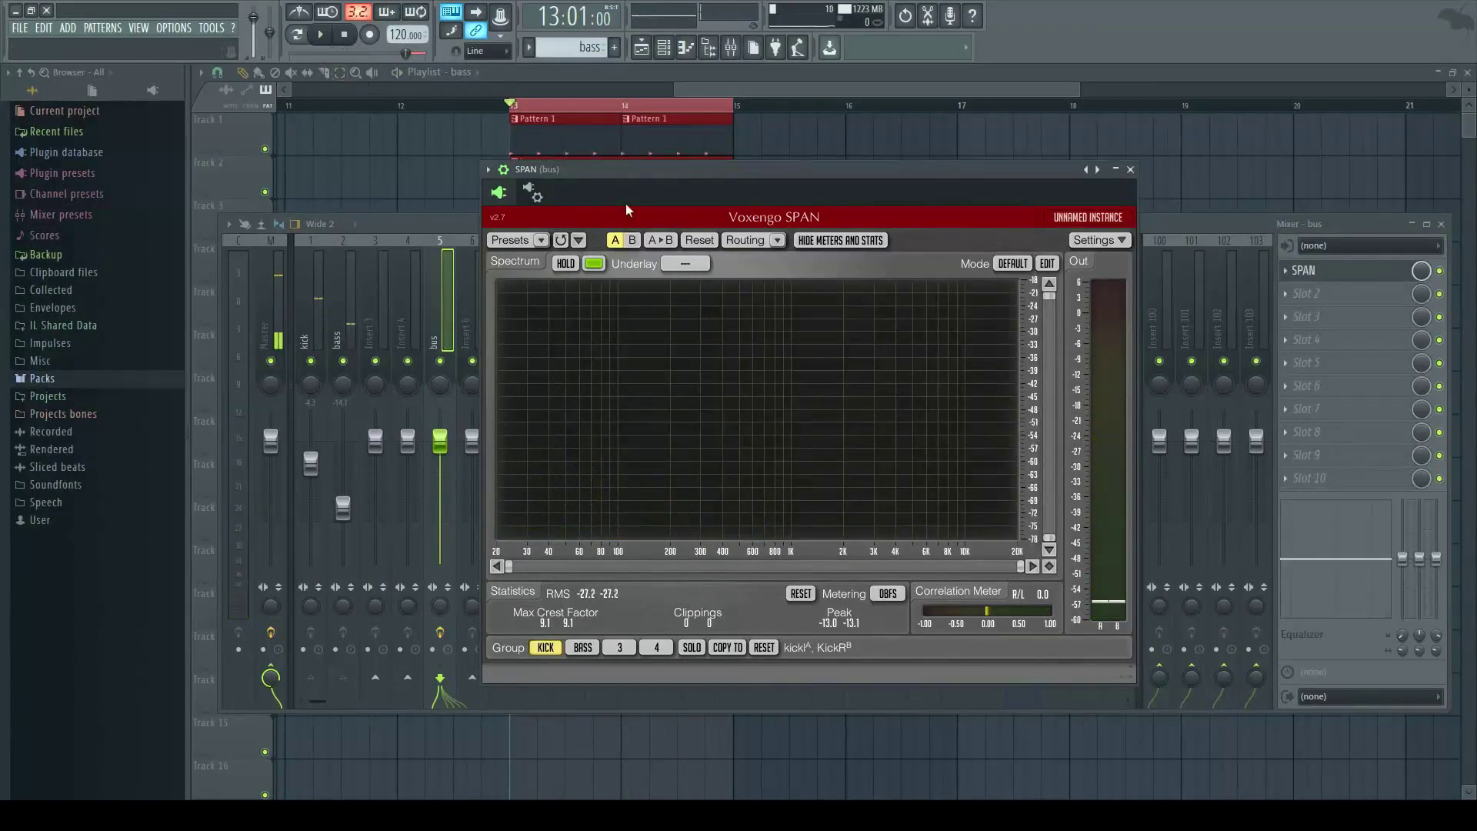
left_click_drag(641, 169, 664, 180)
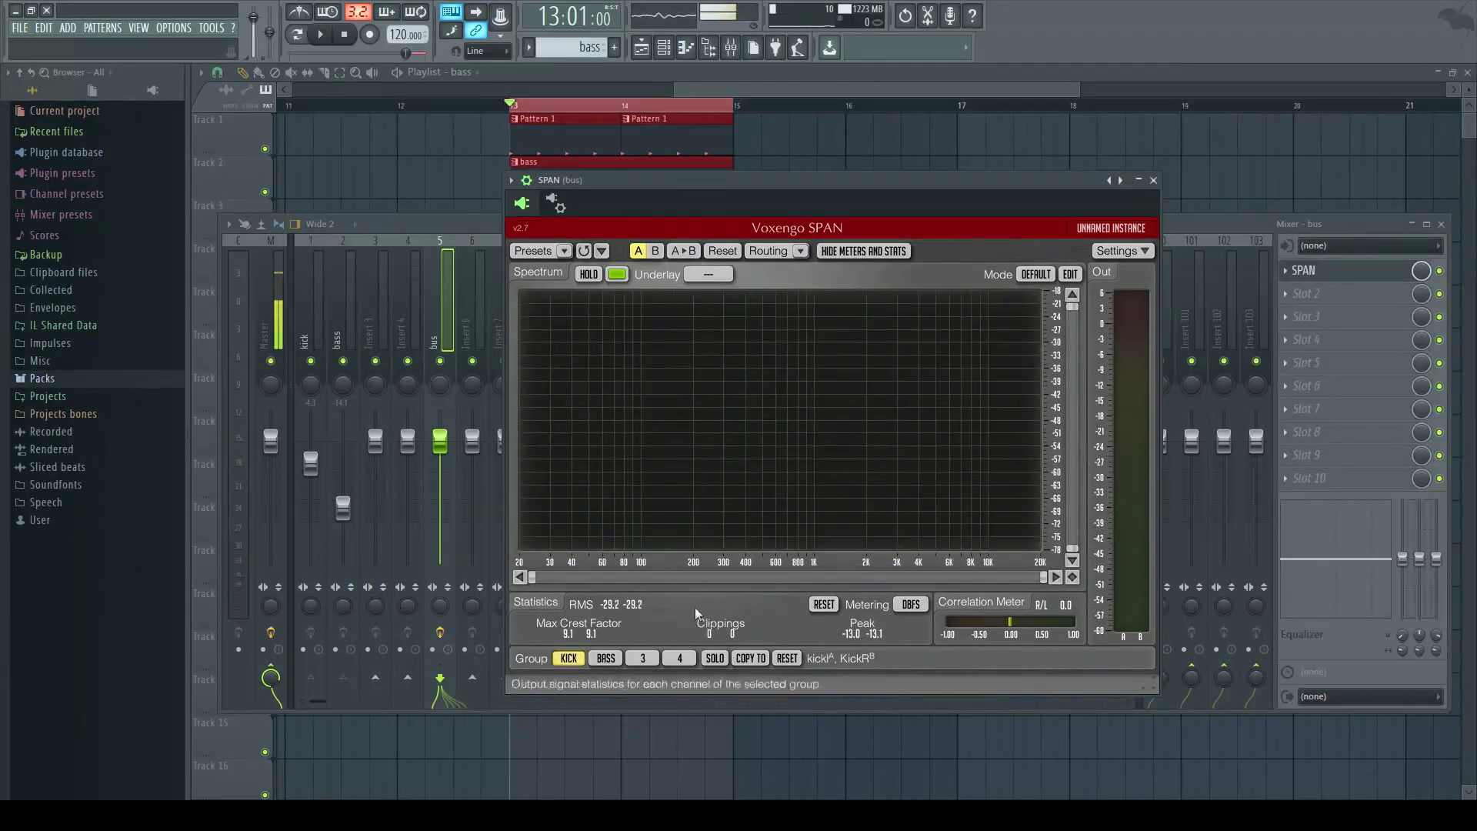
left_click(708, 274)
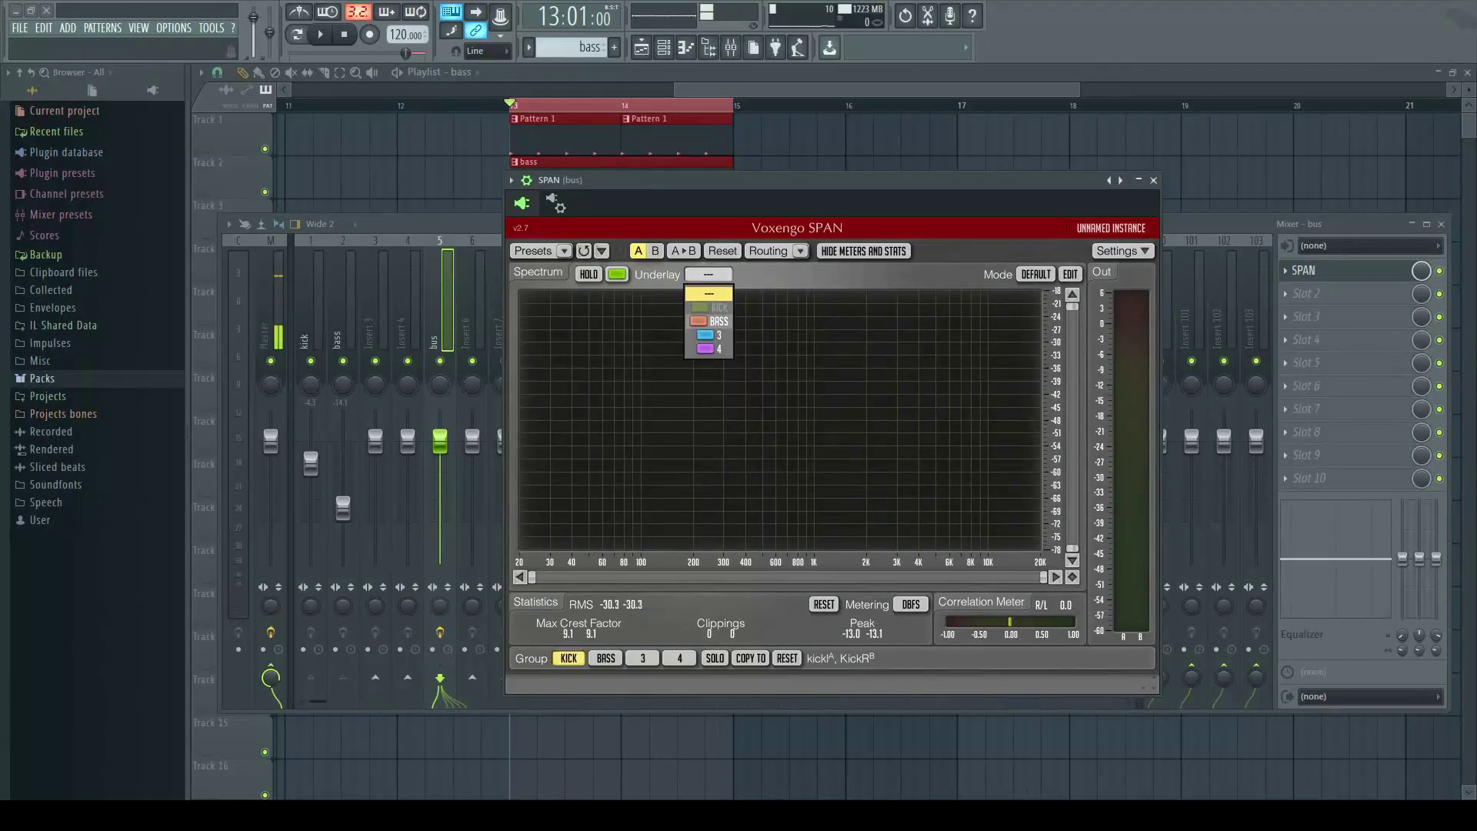
left_click(713, 321)
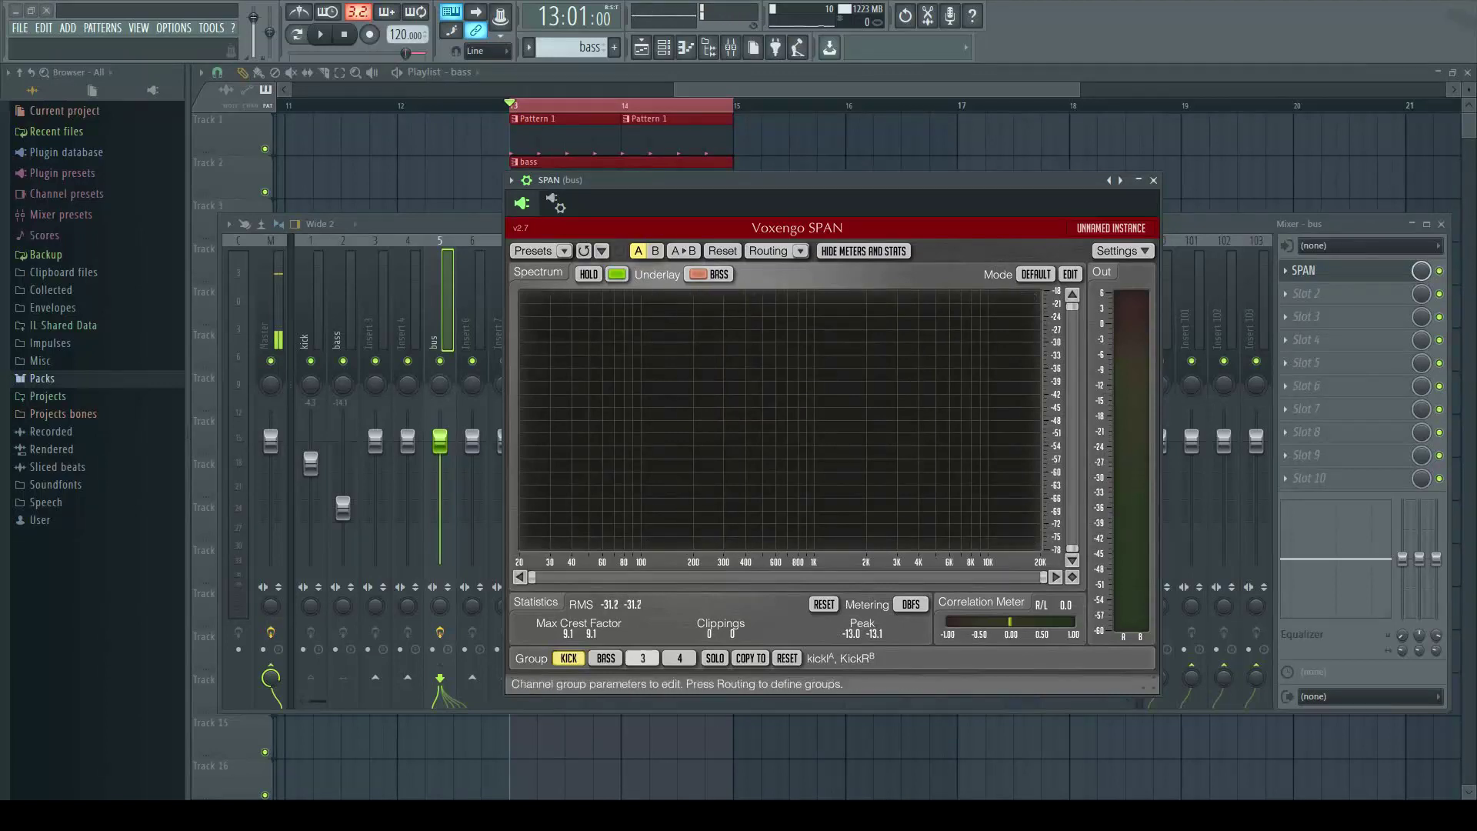
- Select the BASS group and set its Underlay to KICK
left_click(606, 657)
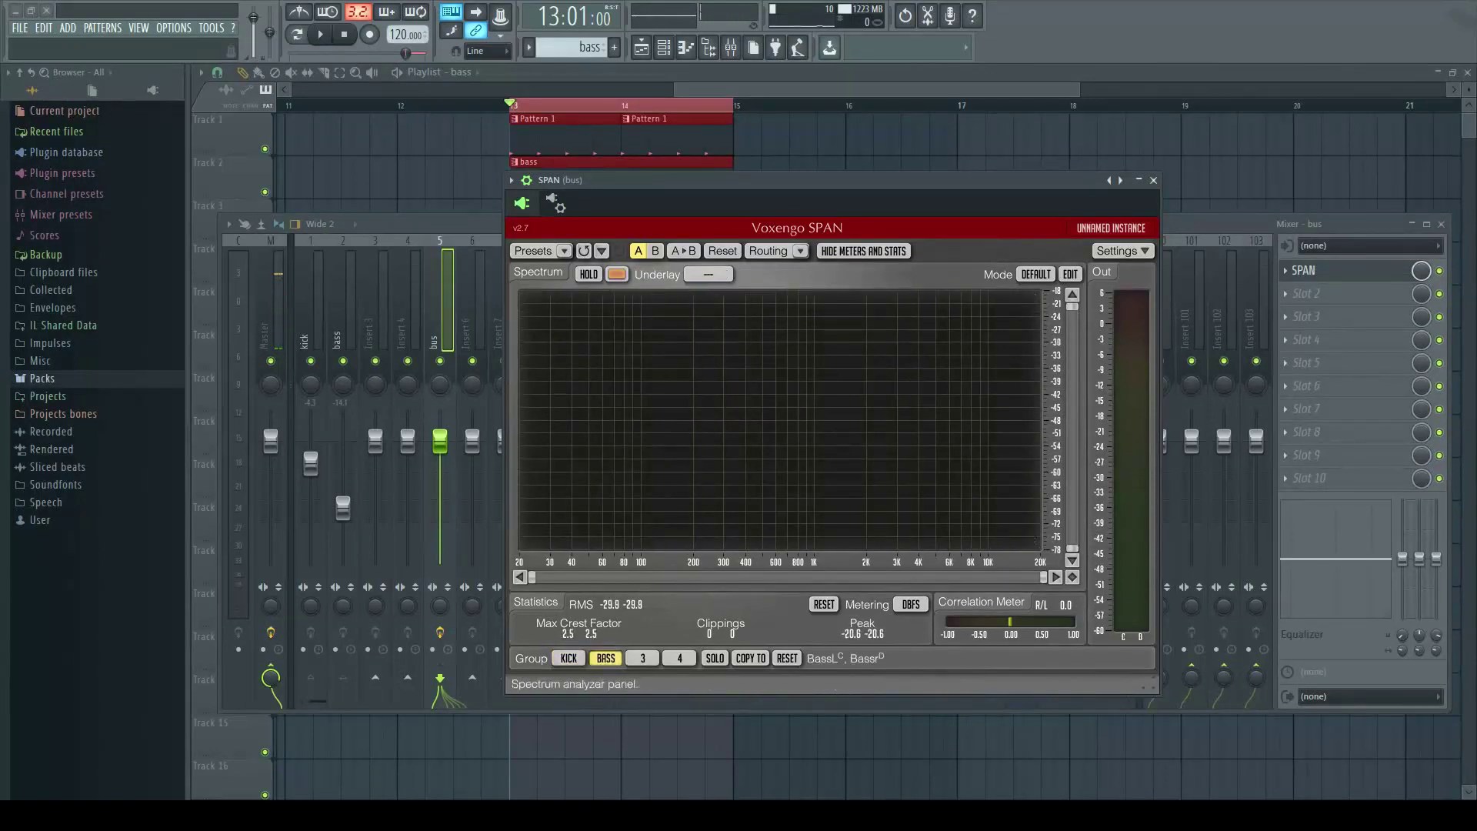
left_click(707, 273)
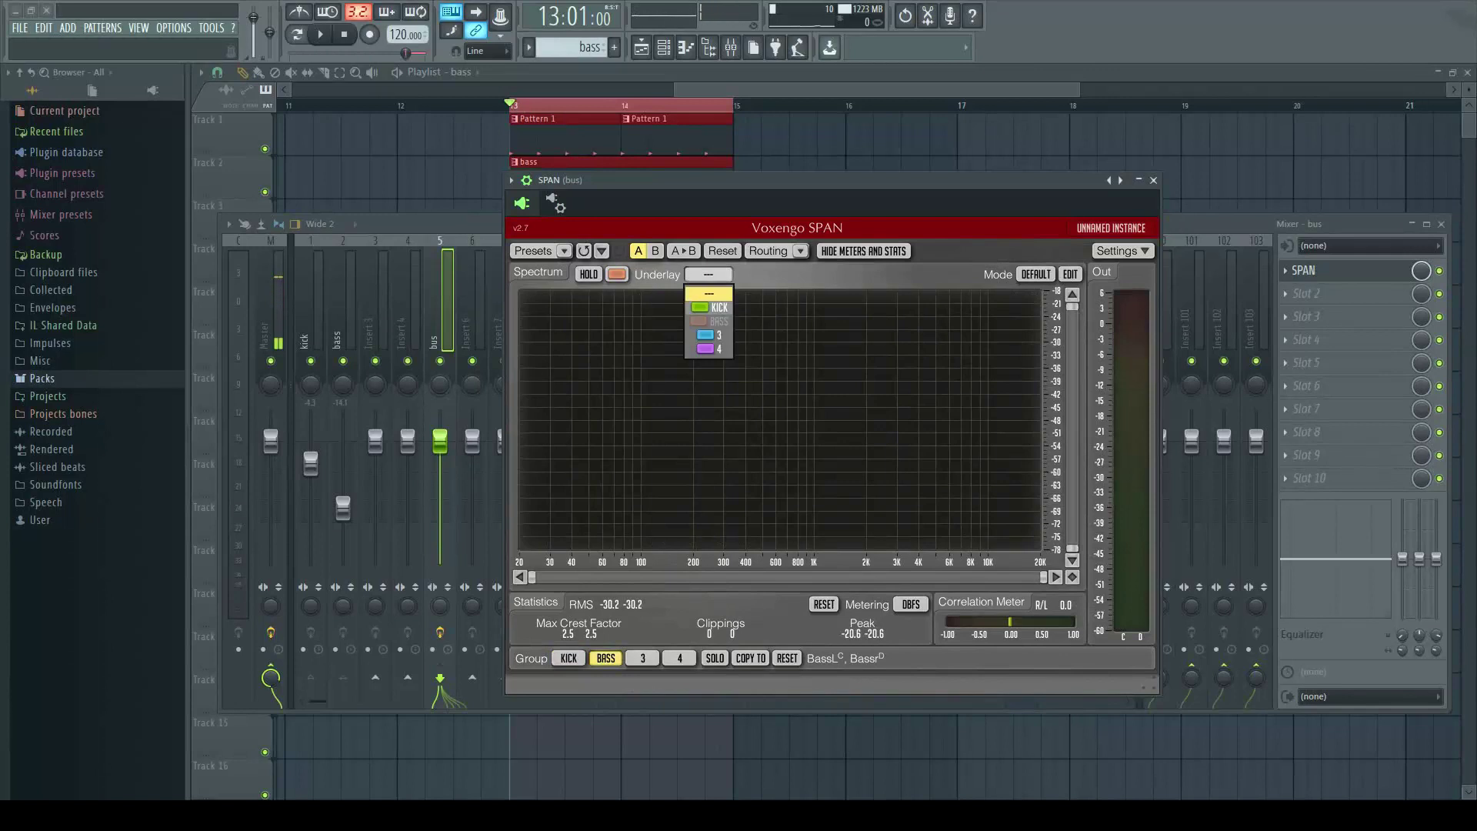
left_click(714, 307)
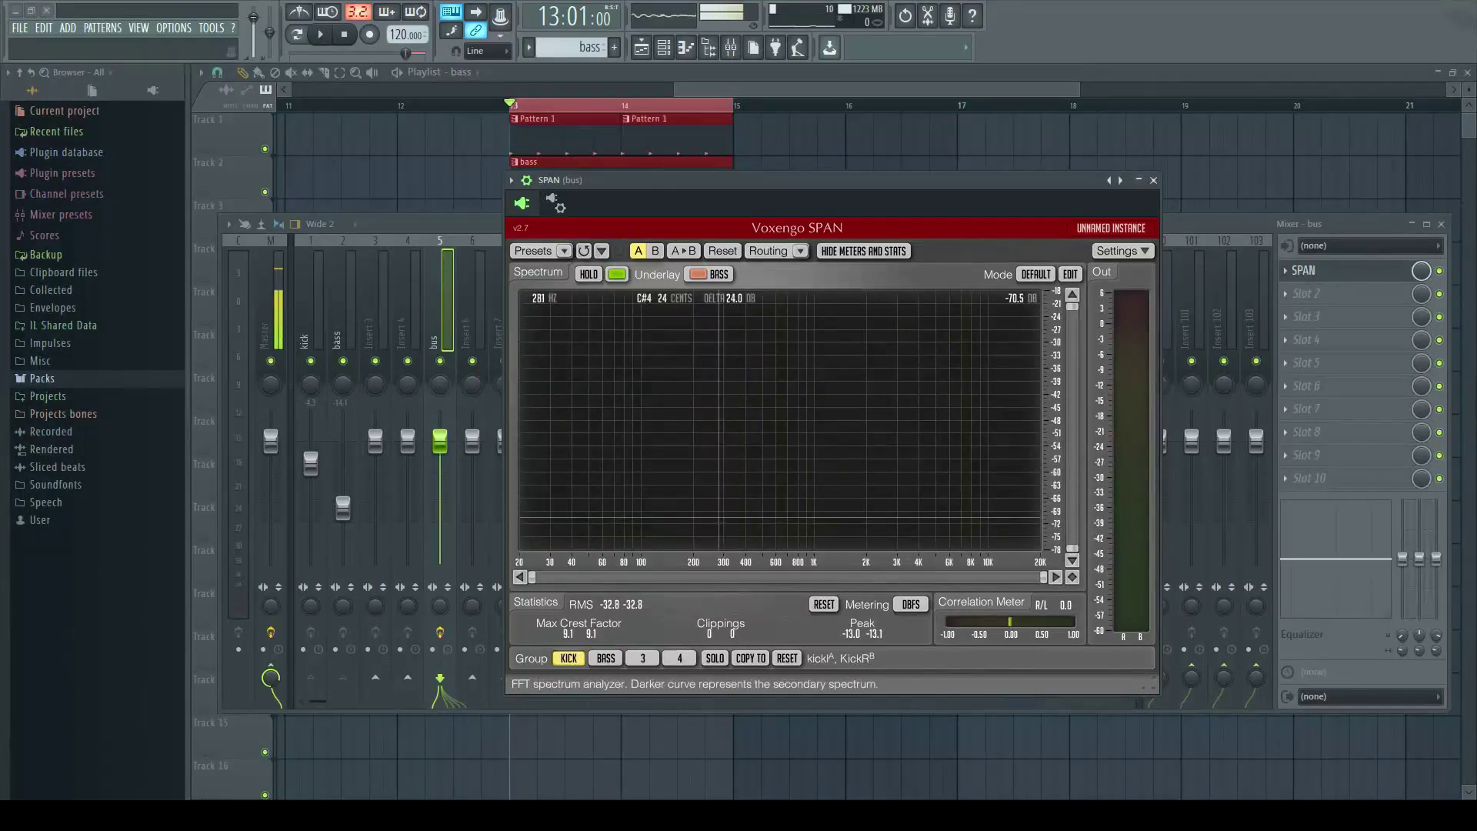
- Play the section to watch the kick and bass spectra overlaid, then stop
key("space")
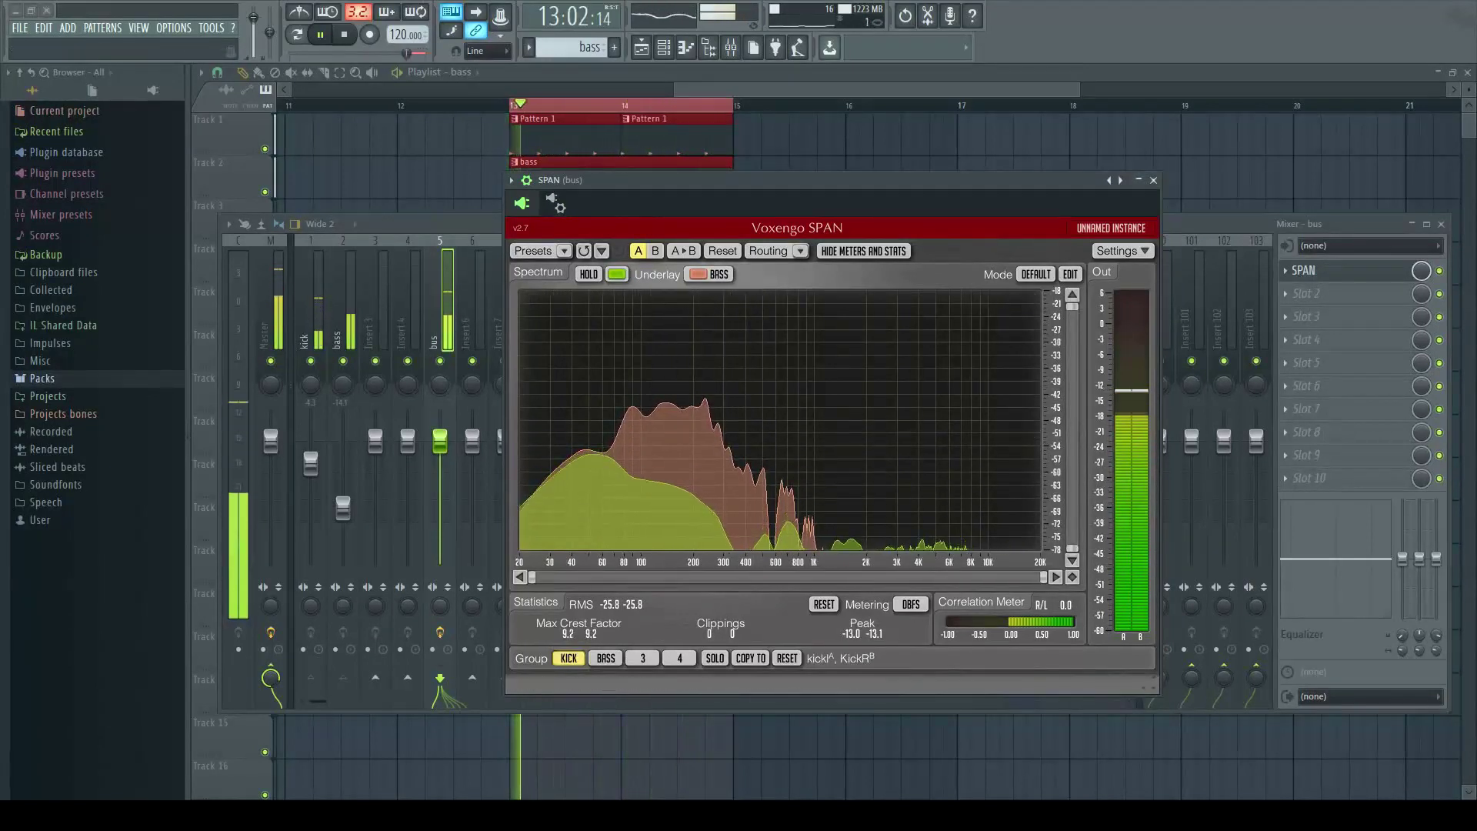
key("space")
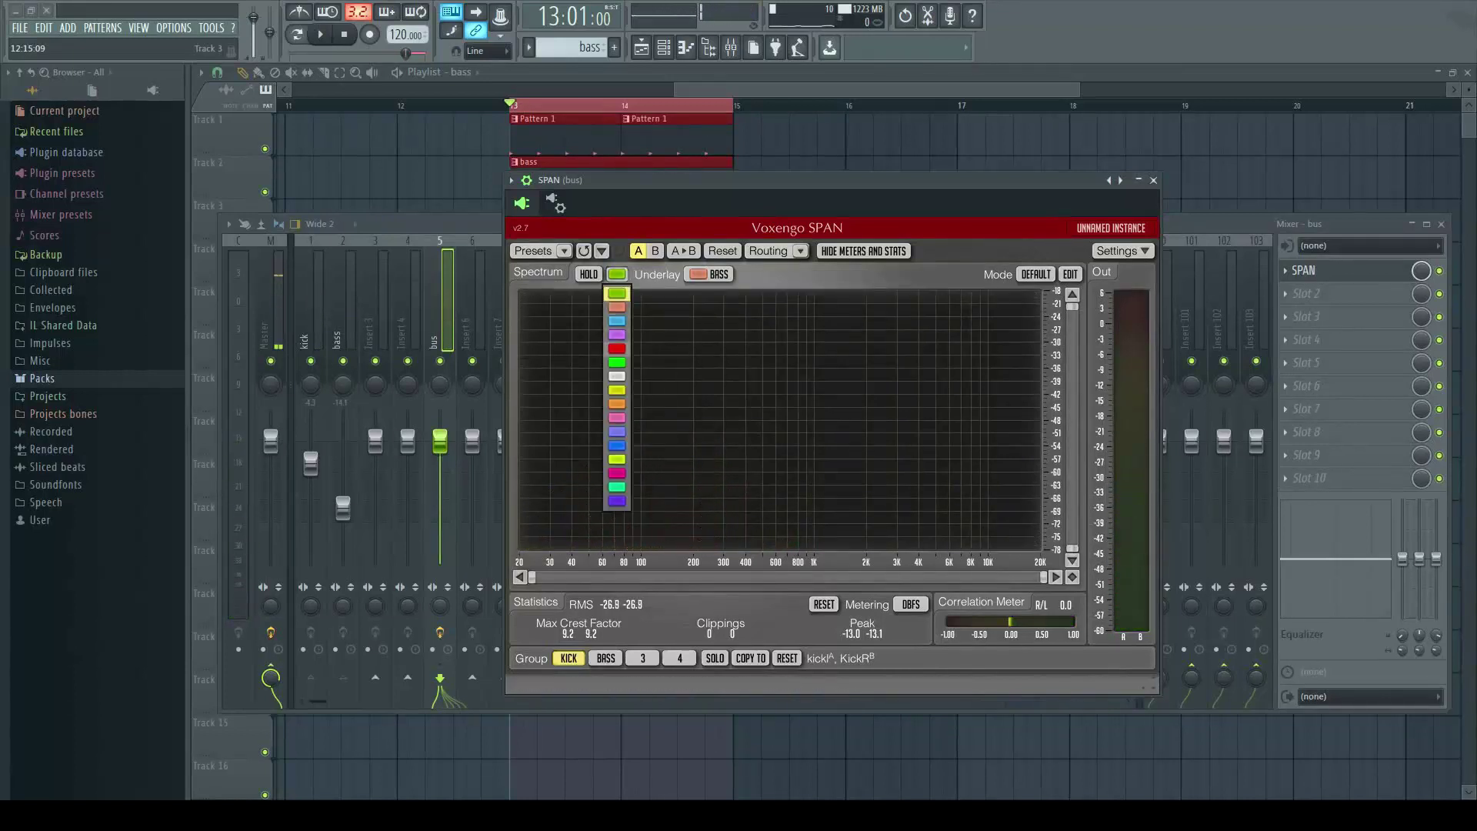
- Colour the KICK group cyan and the BASS group magenta, then play with KICK selected
left_click(617, 293)
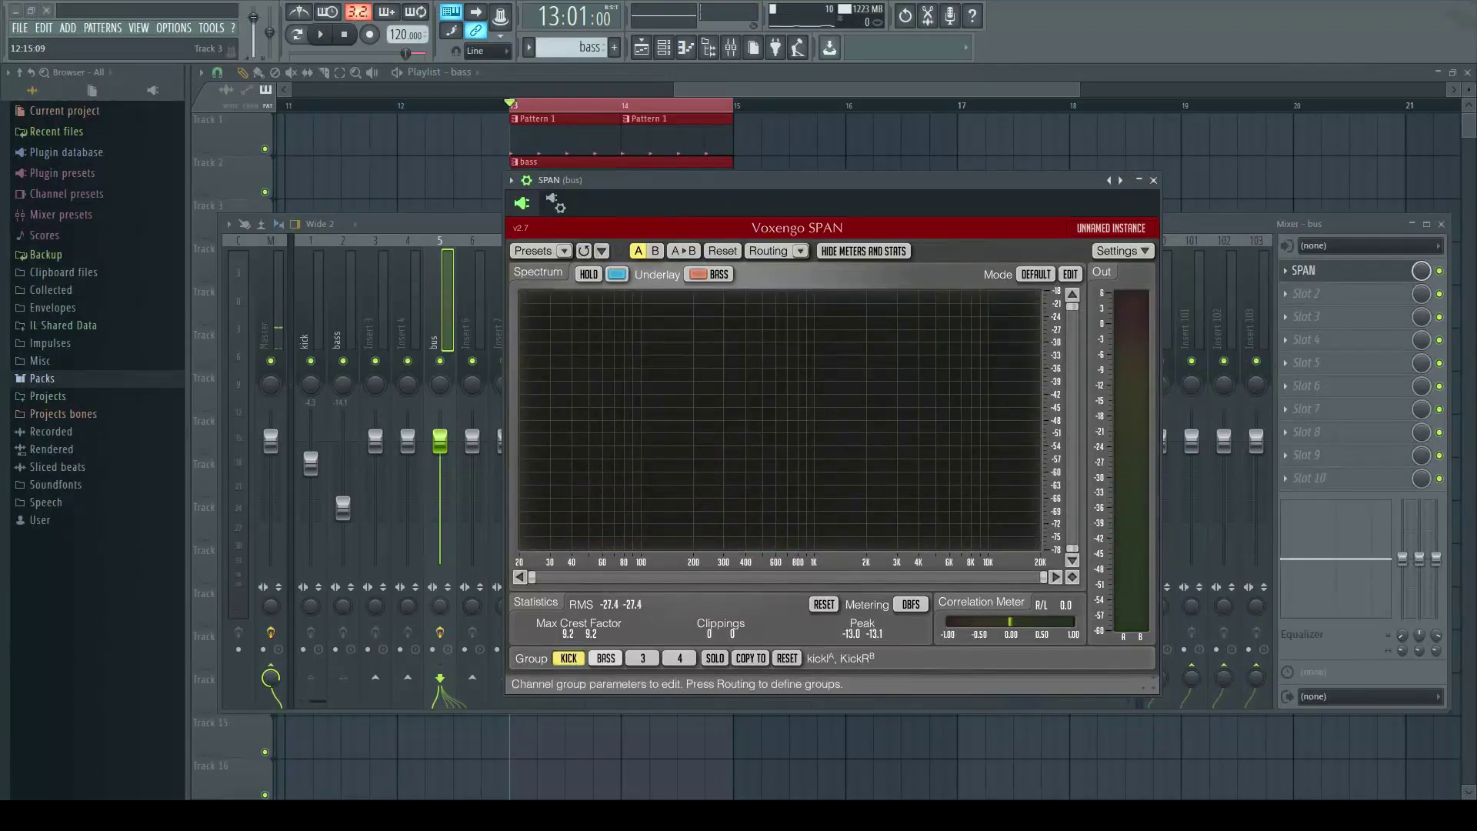
left_click(606, 658)
left_click(616, 273)
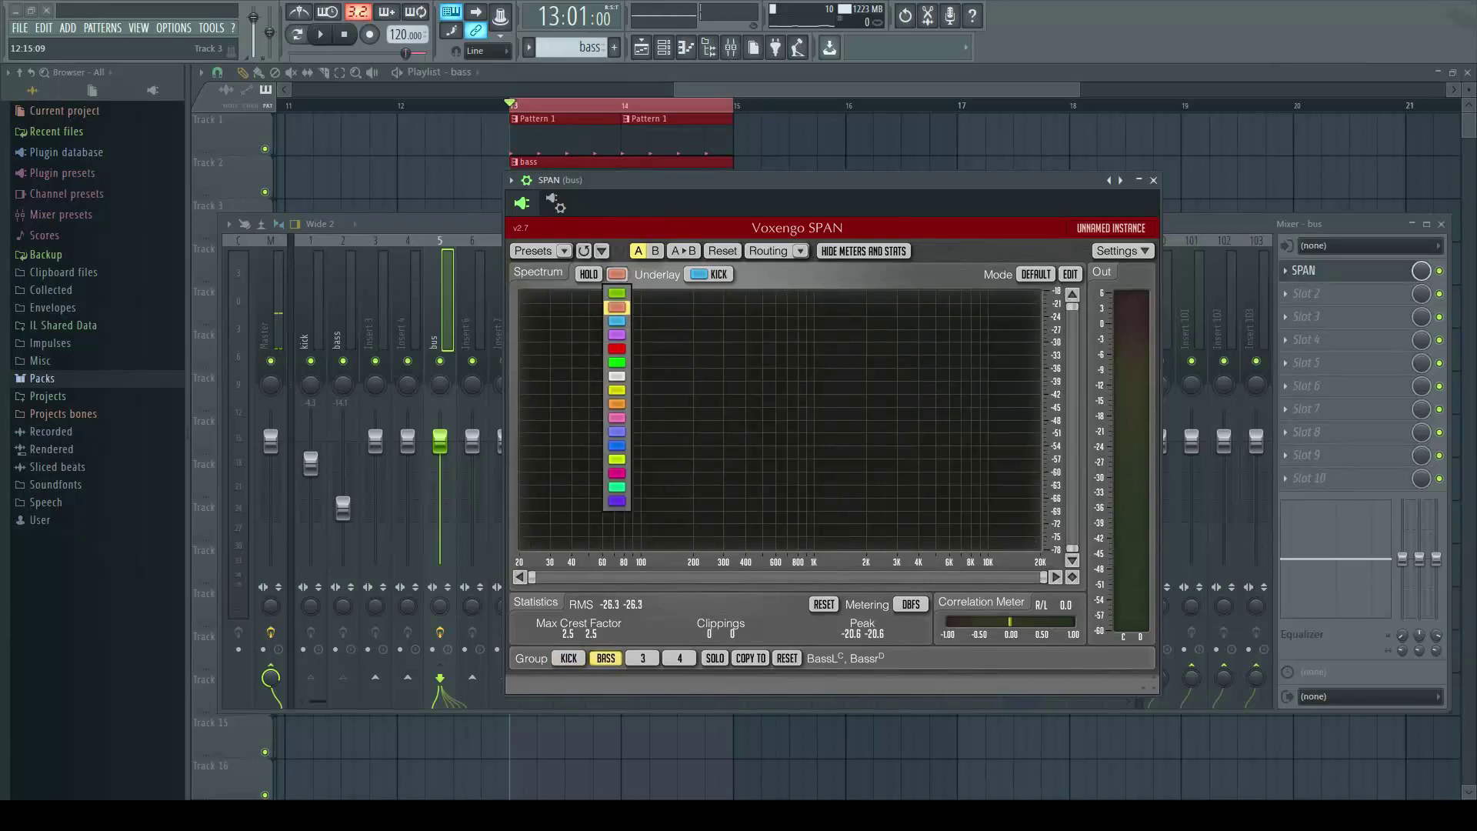
left_click(616, 472)
left_click(570, 658)
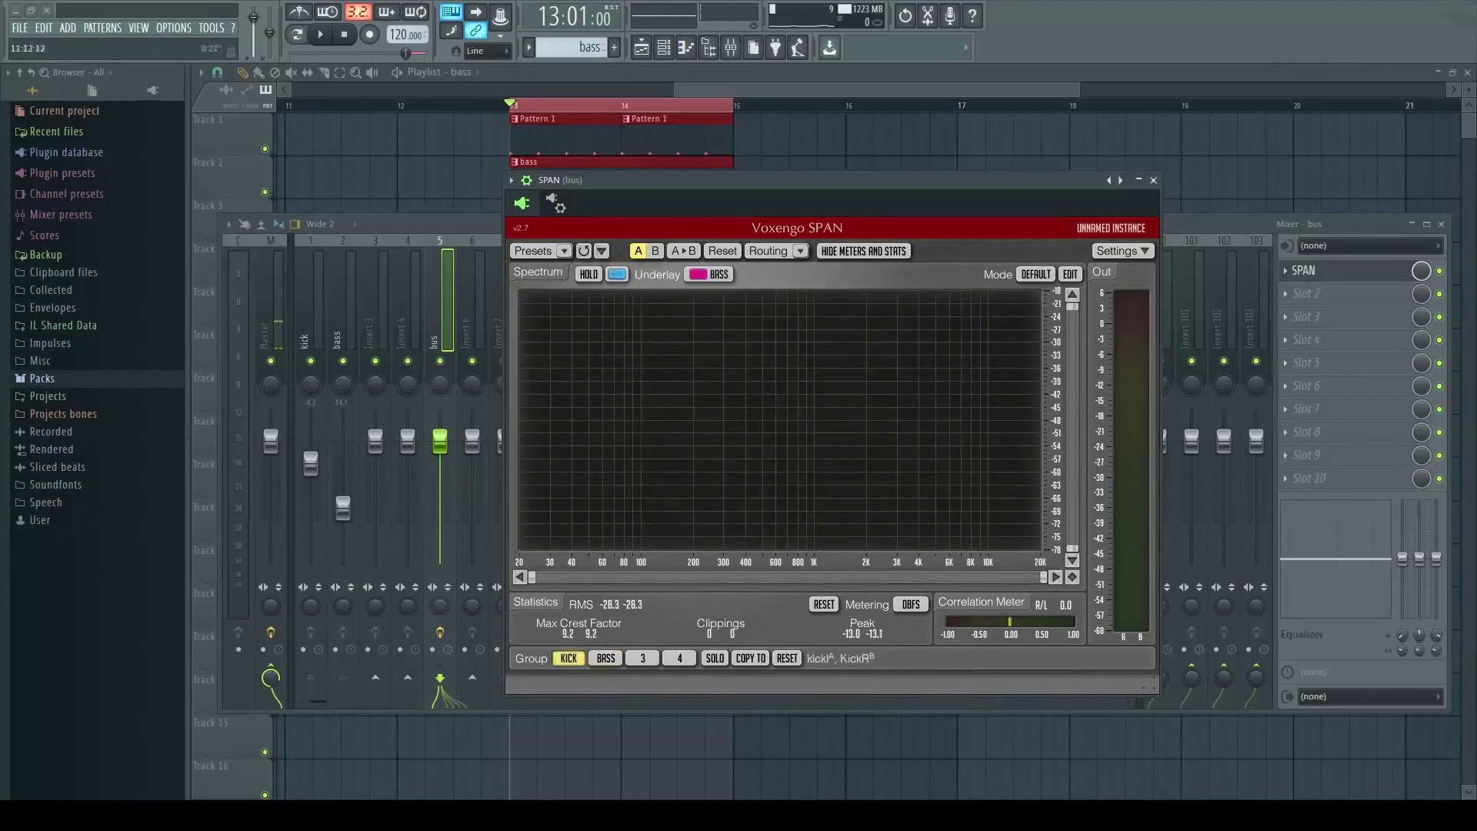
left_click(320, 34)
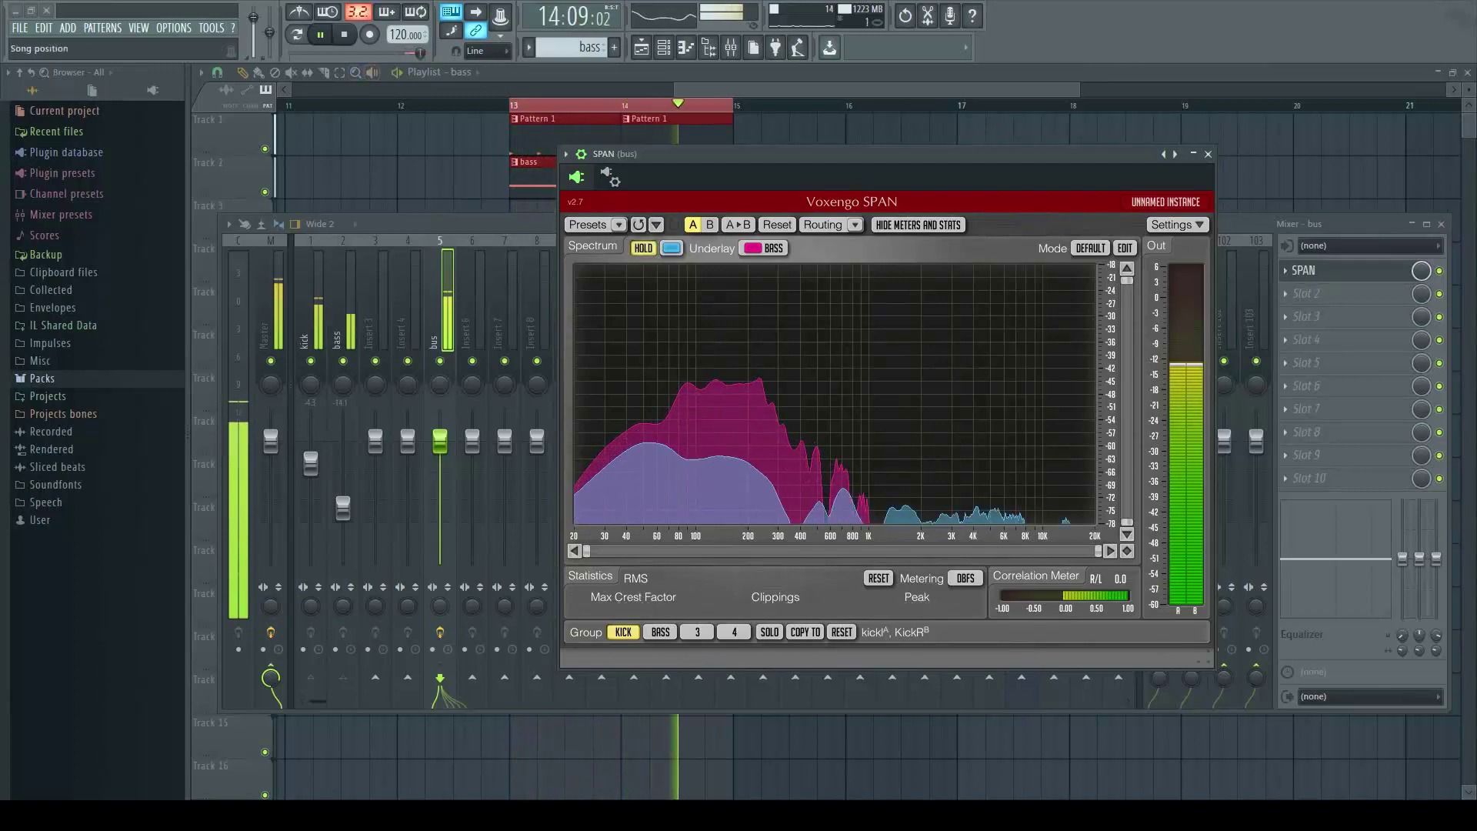
- Stop, hold a BASS group spectrum snapshot by playing and stopping, then return to KICK
left_click(343, 34)
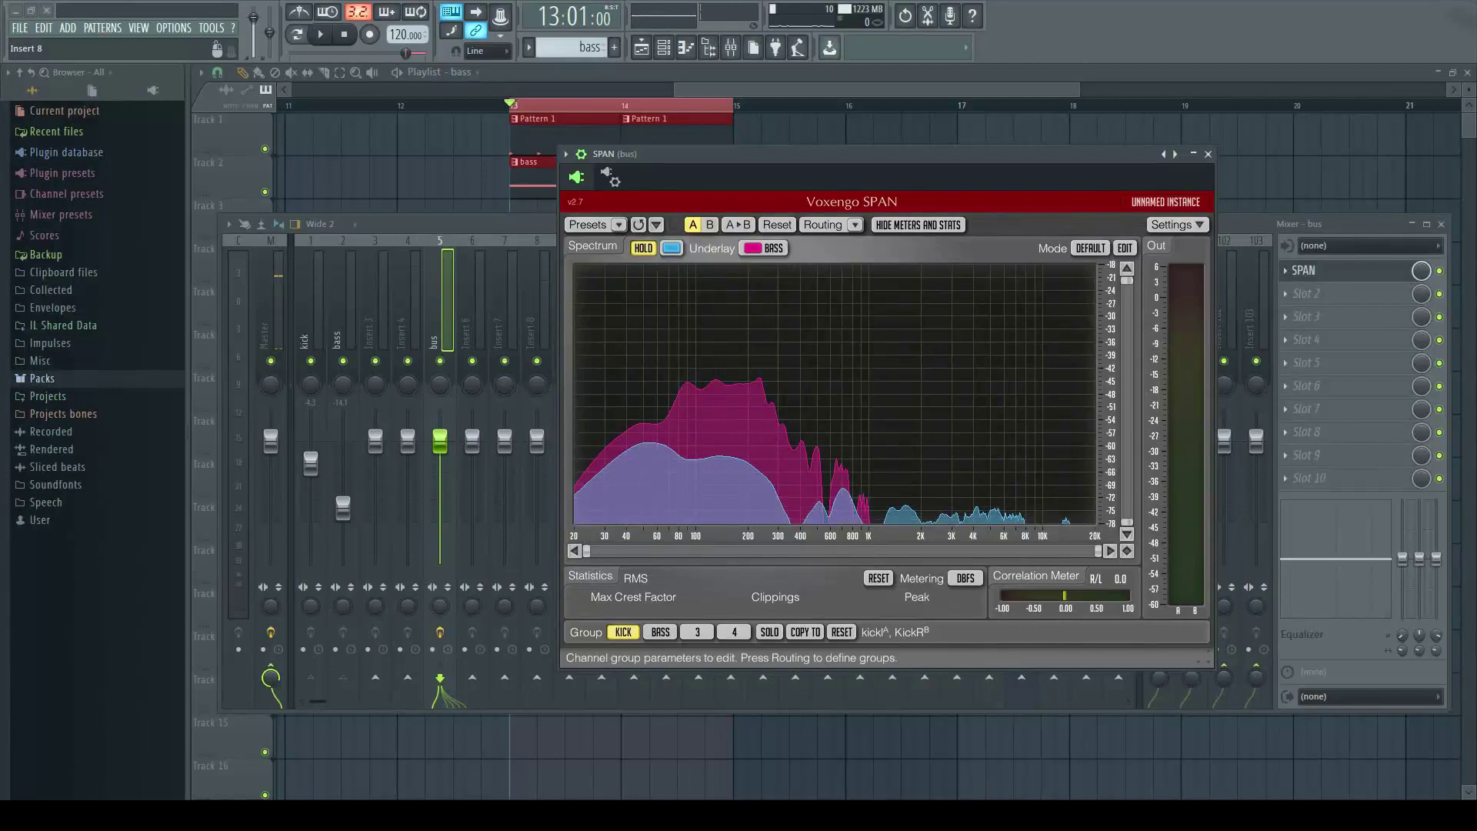
left_click(660, 631)
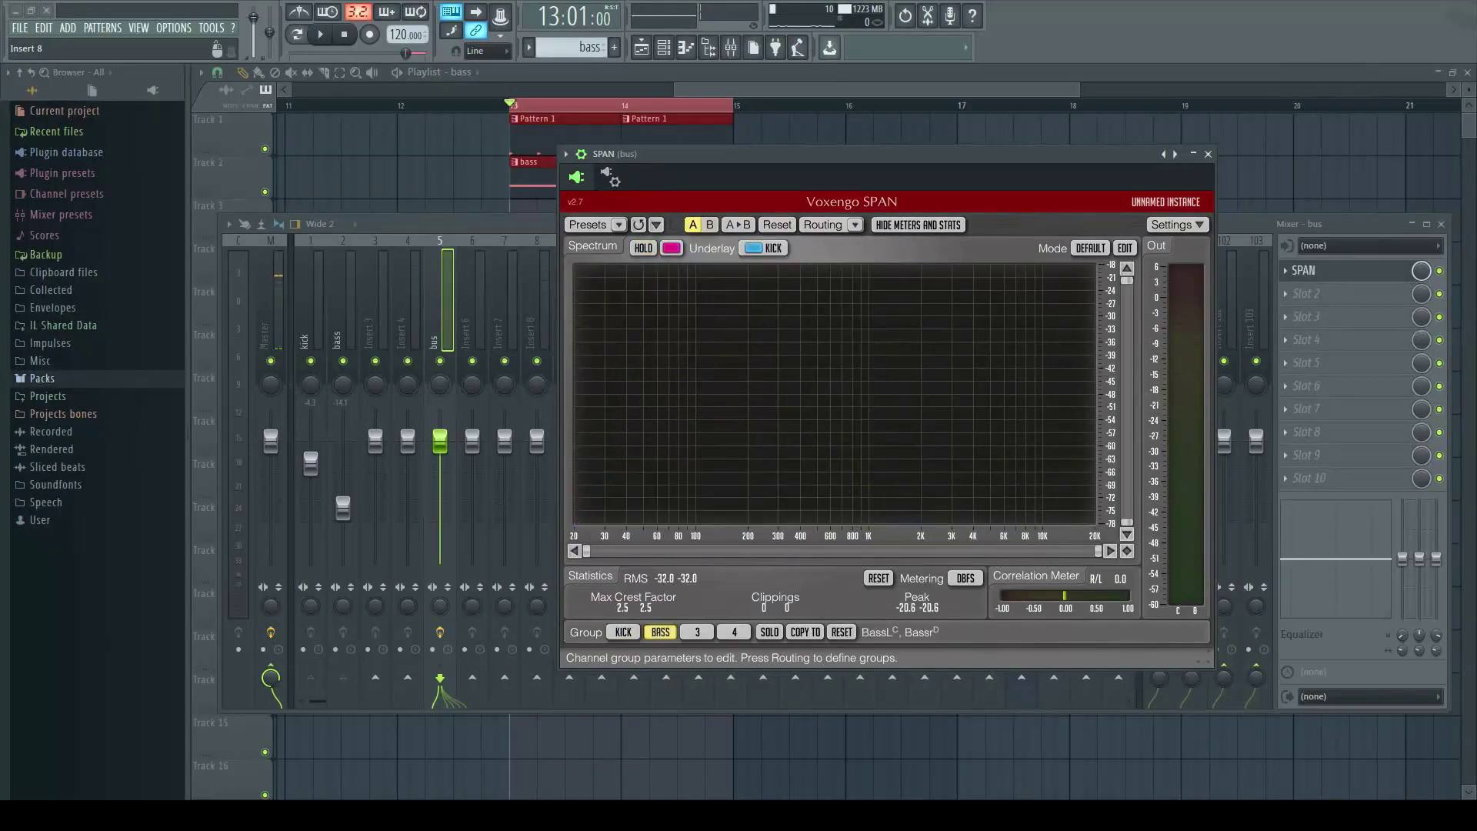
key("space")
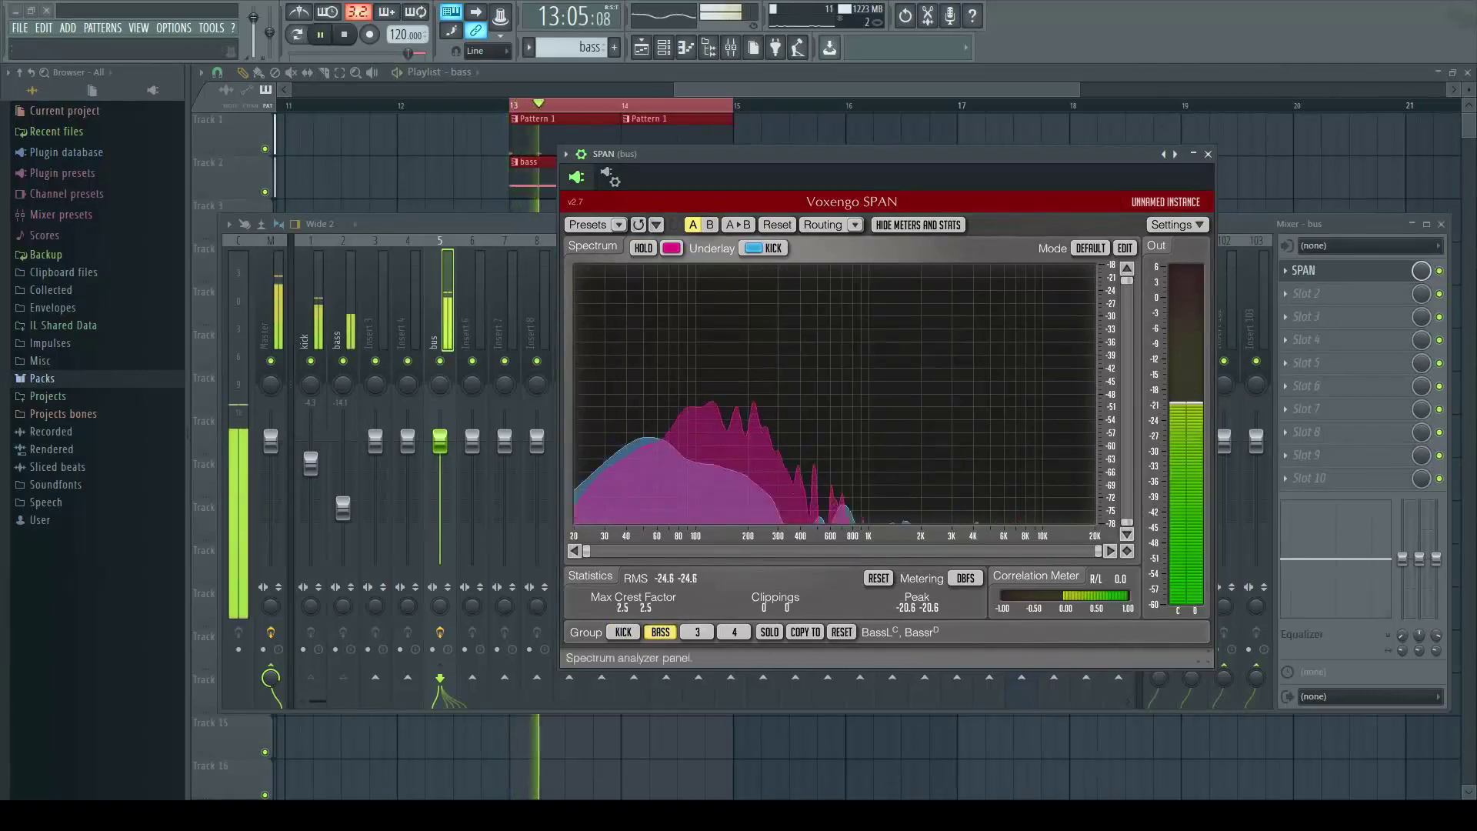
key("space")
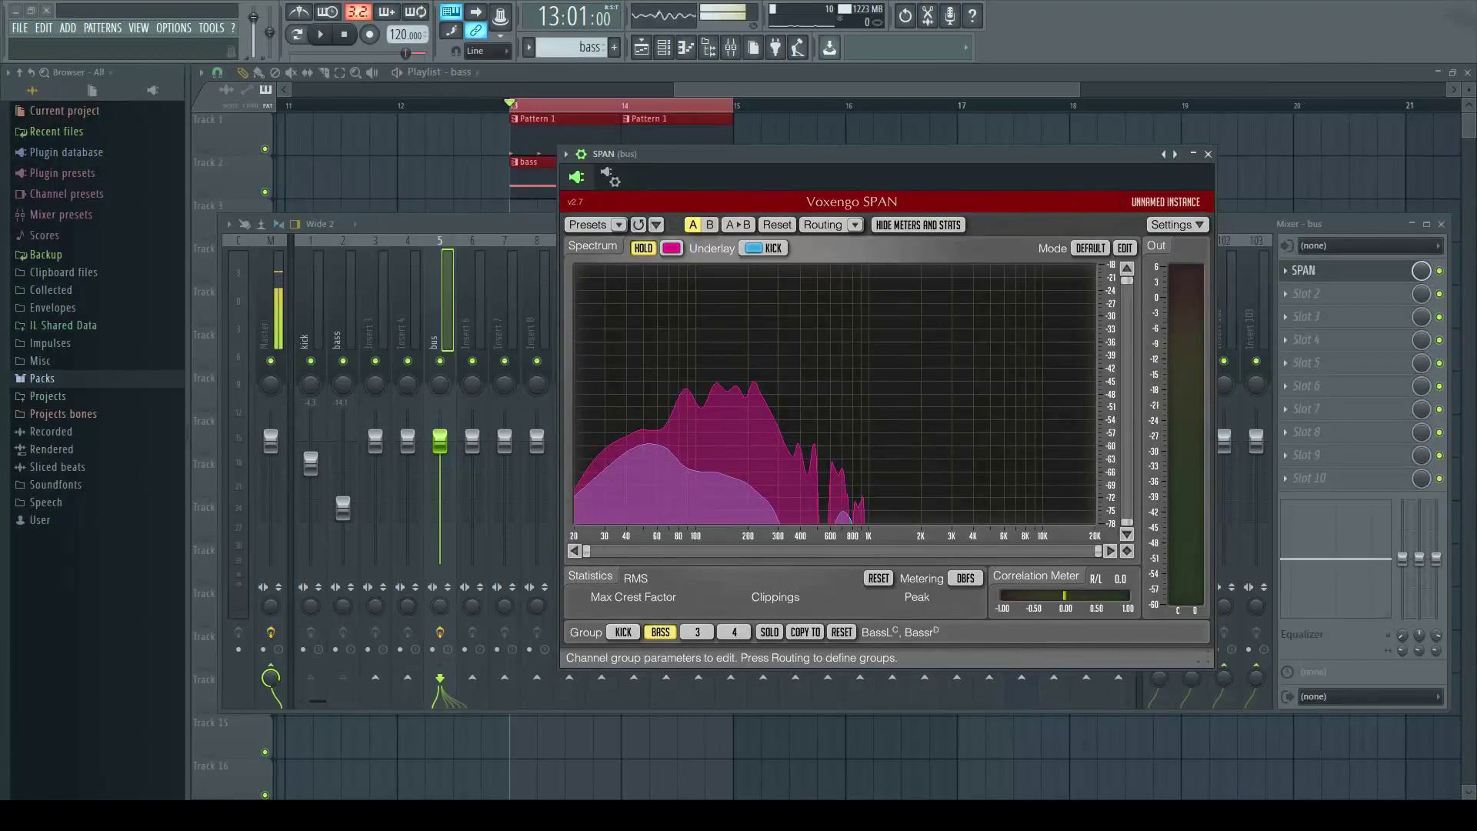
left_click(623, 631)
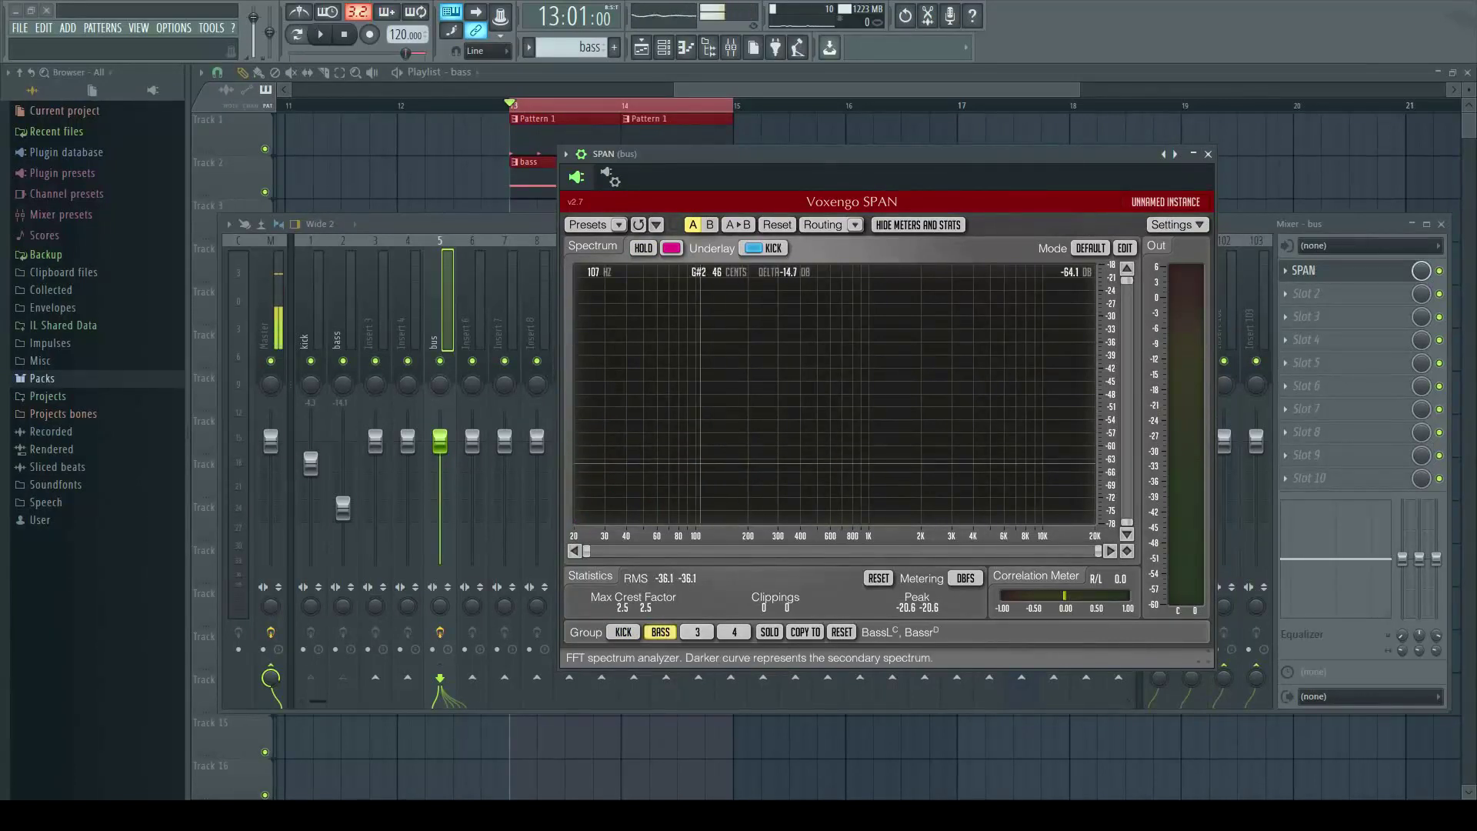
left_click(623, 631)
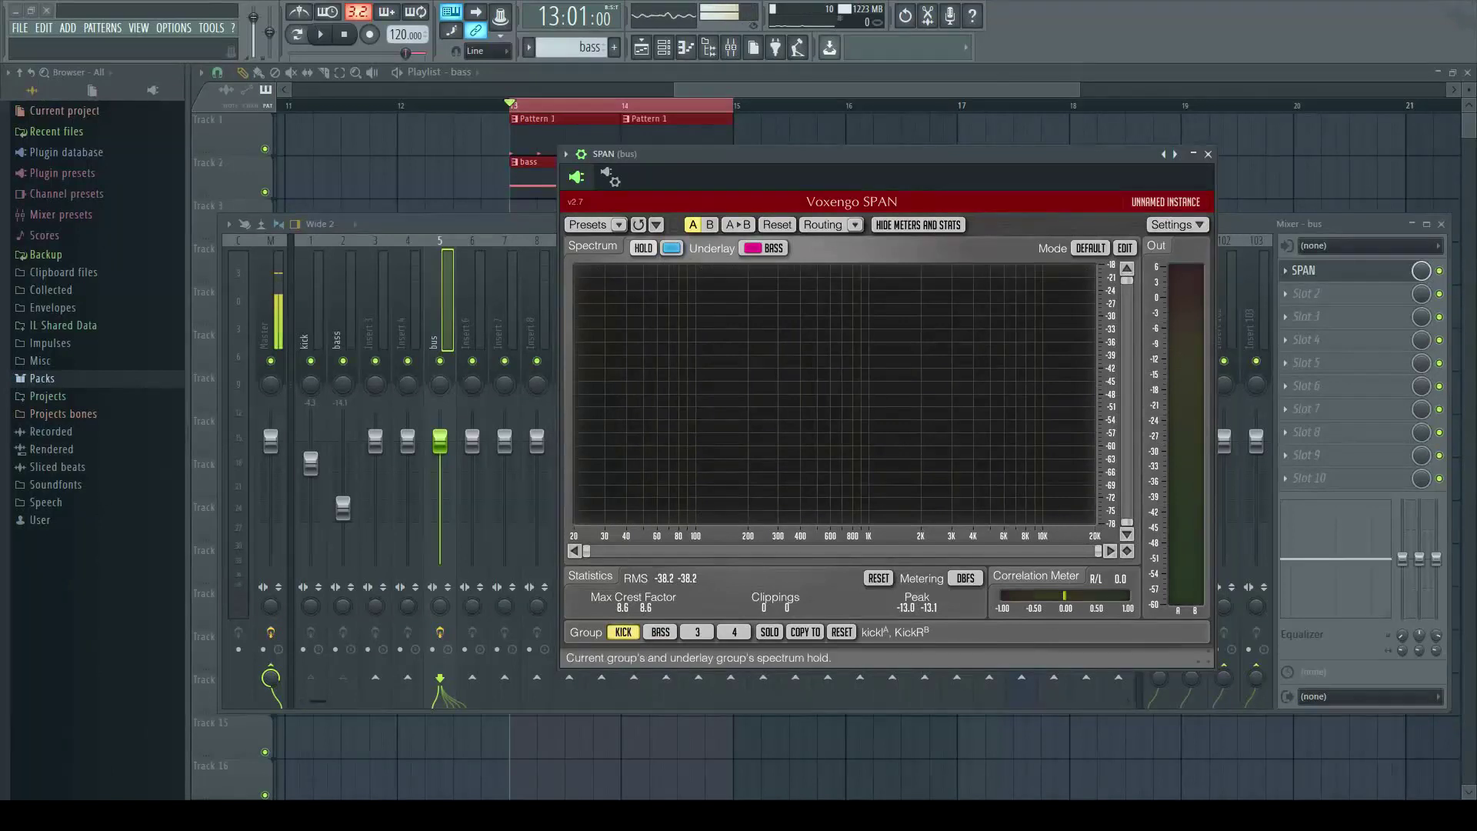
- Play and stop the section so HOLD freezes the cyan kick over the magenta bass
key("space")
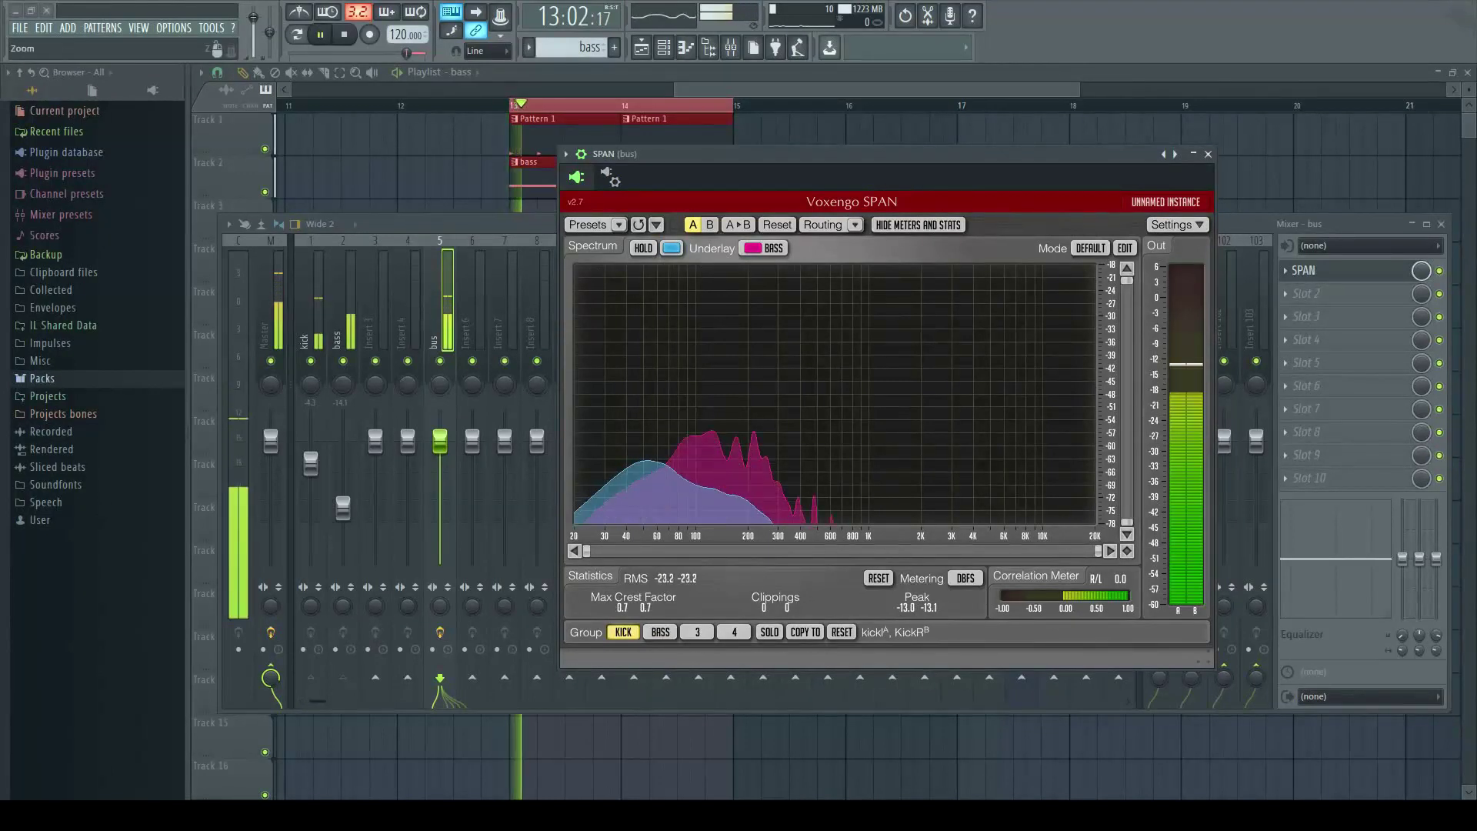
key("space")
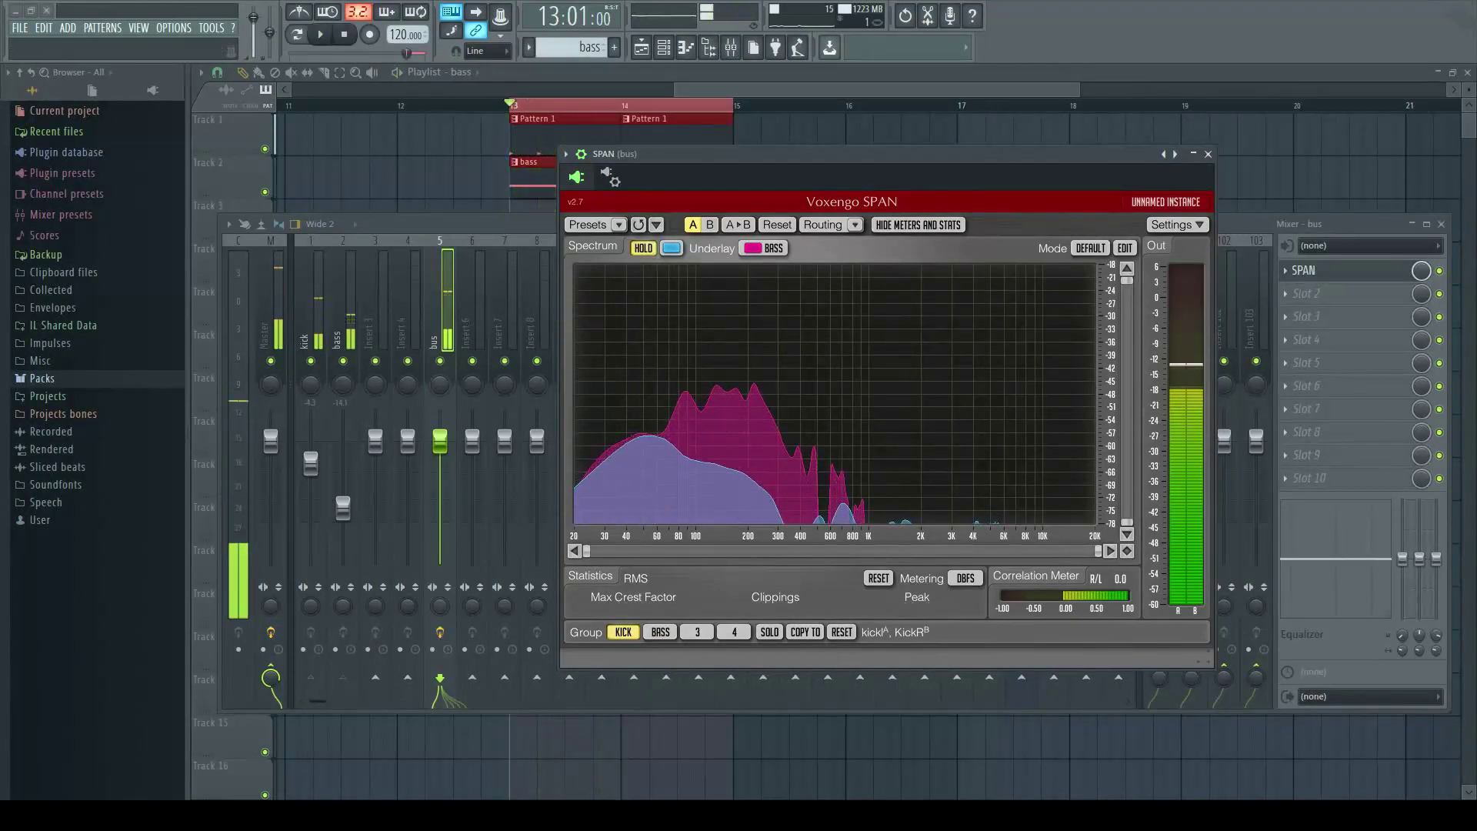